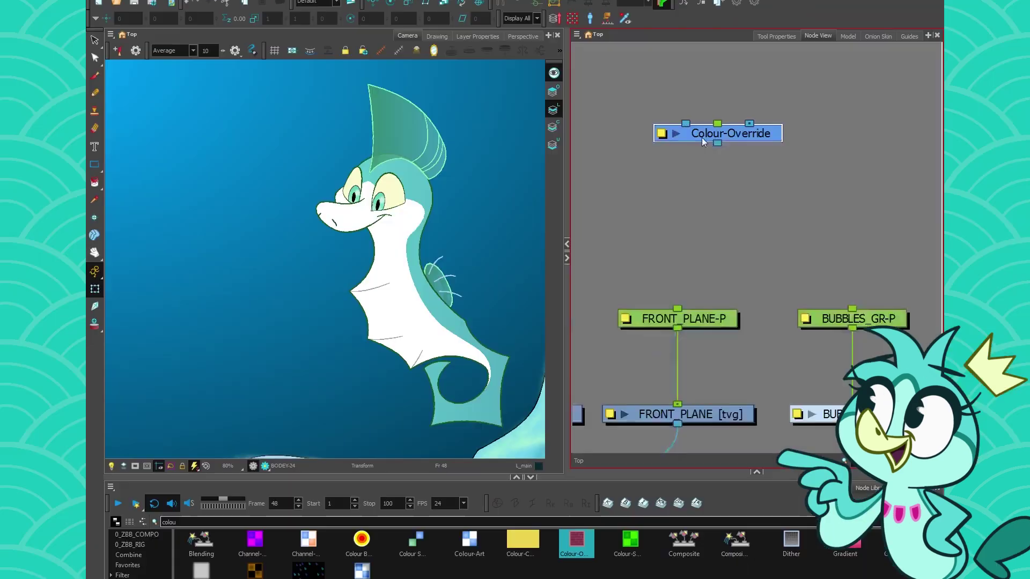
Review the Colour-Override node's properties, comparing its Individual Colour Overrides and Render Selected Colours Only settings.
scroll(702, 146, "up", 4)
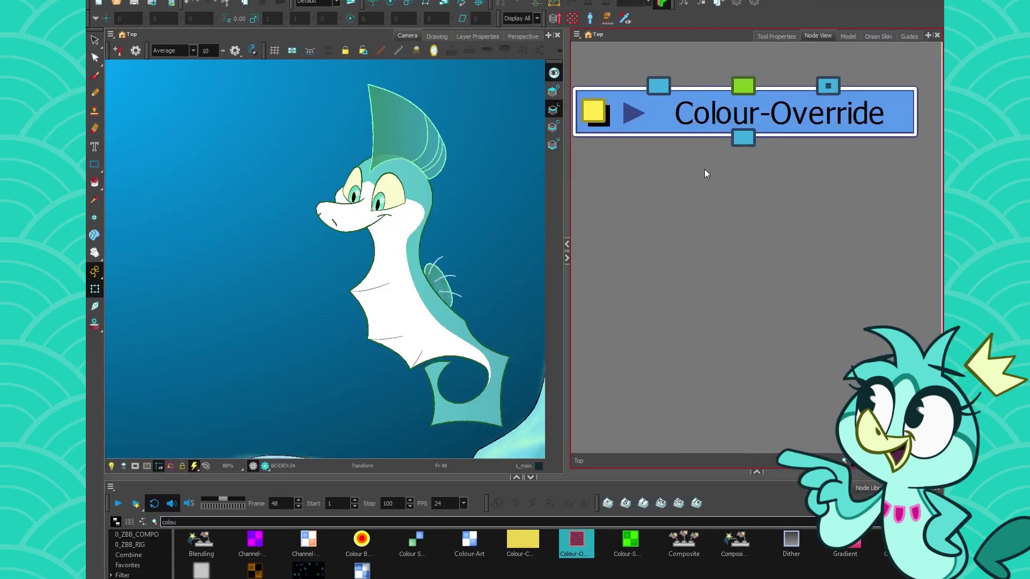
left_click_drag(690, 247, 695, 361)
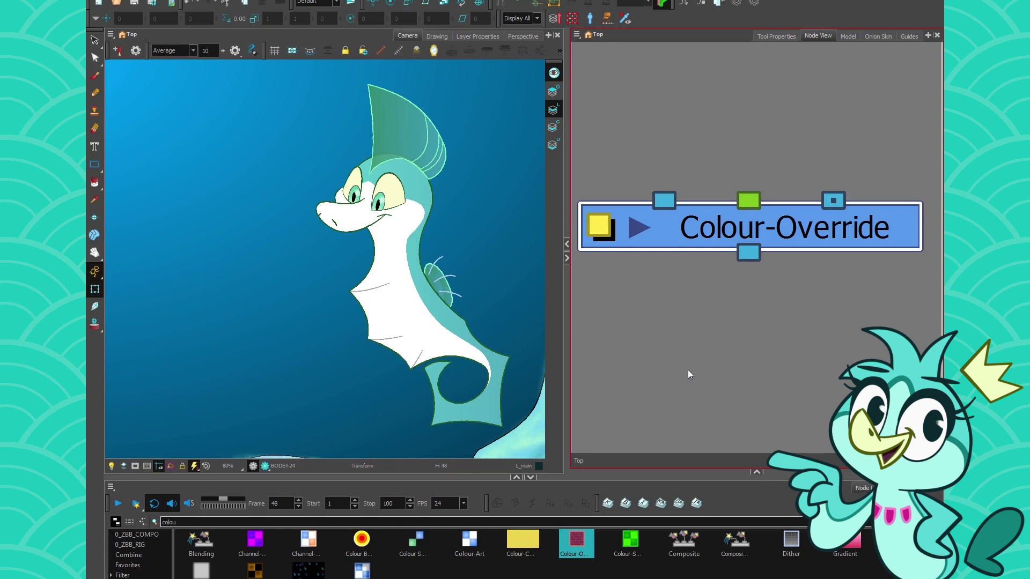
left_click(598, 225)
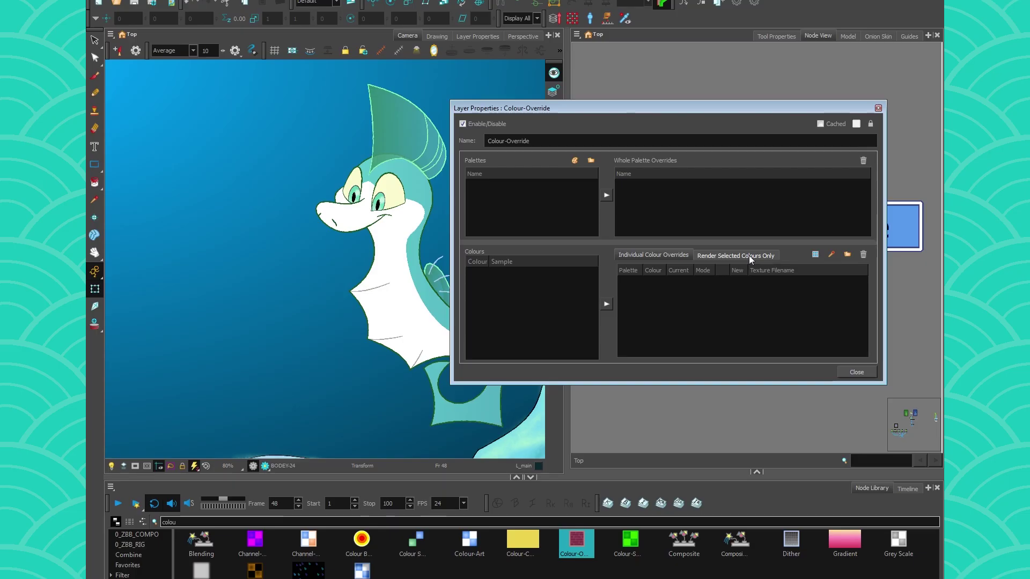
left_click_drag(549, 103, 508, 109)
left_click(672, 261)
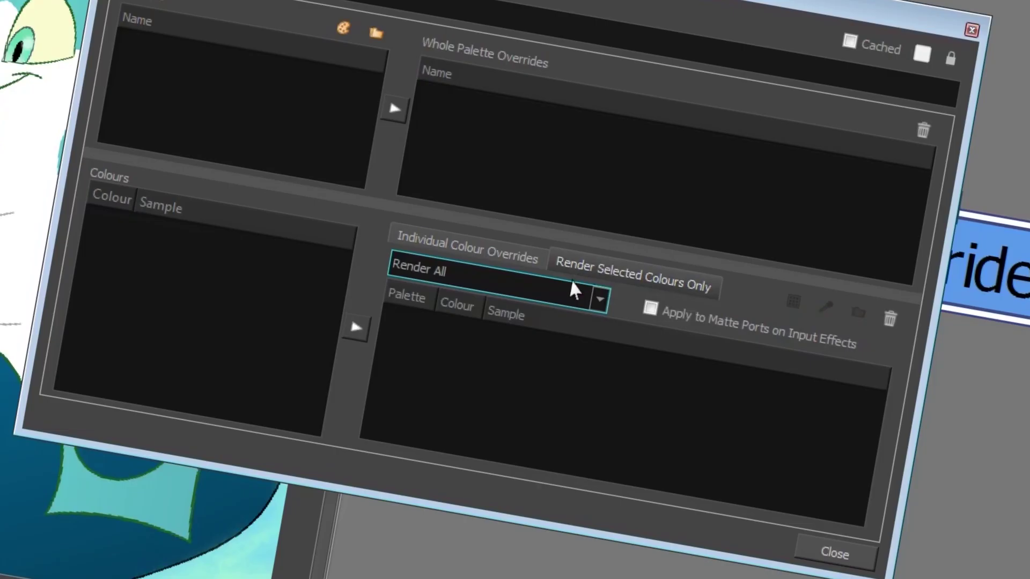
left_click(601, 259)
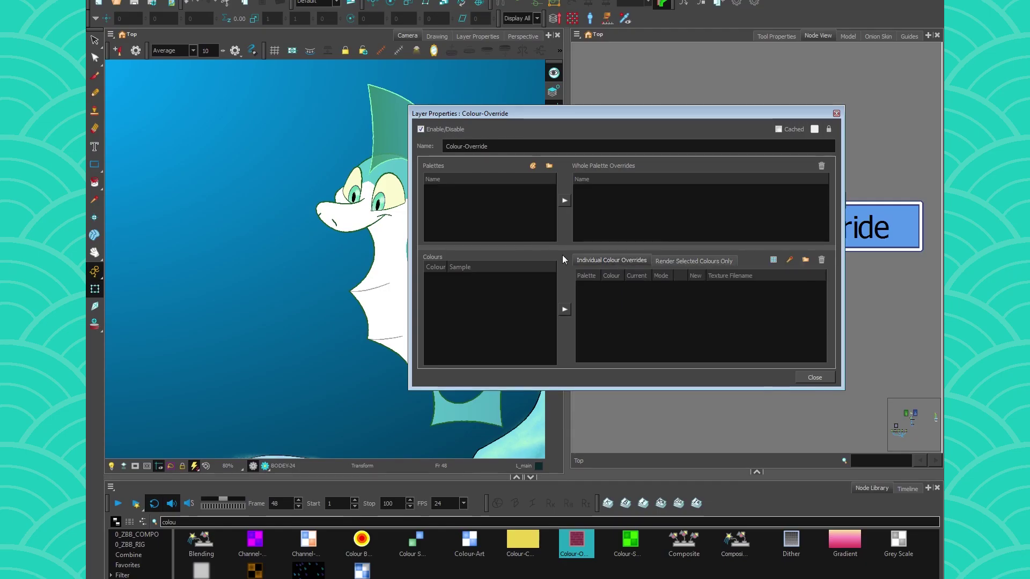
left_click(664, 262)
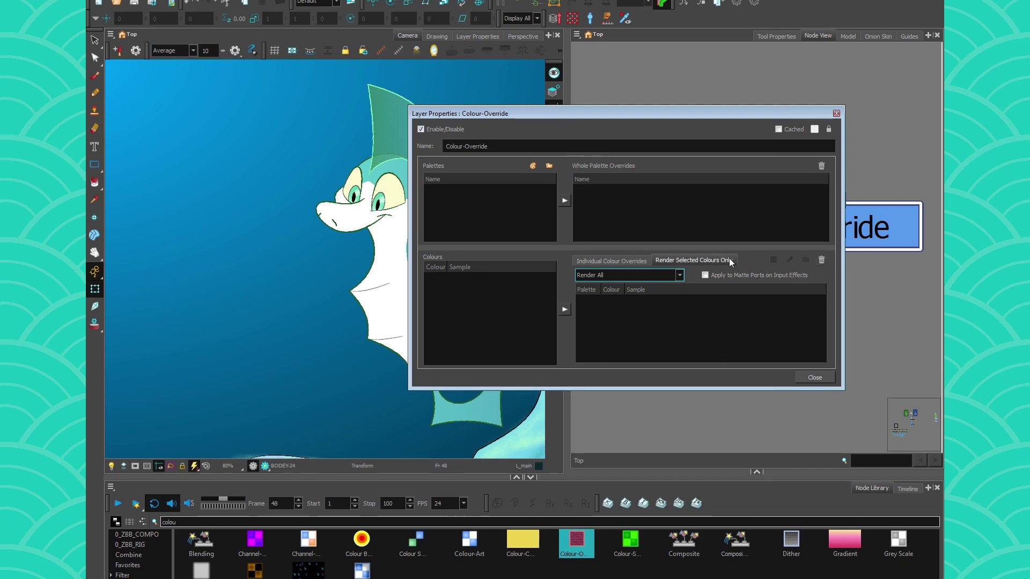
left_click(814, 377)
Add a Colour-Selector node below Colour-Override and review the properties of both nodes, including Render Selected Colours Only.
left_click_drag(417, 549, 746, 336)
left_click(600, 226)
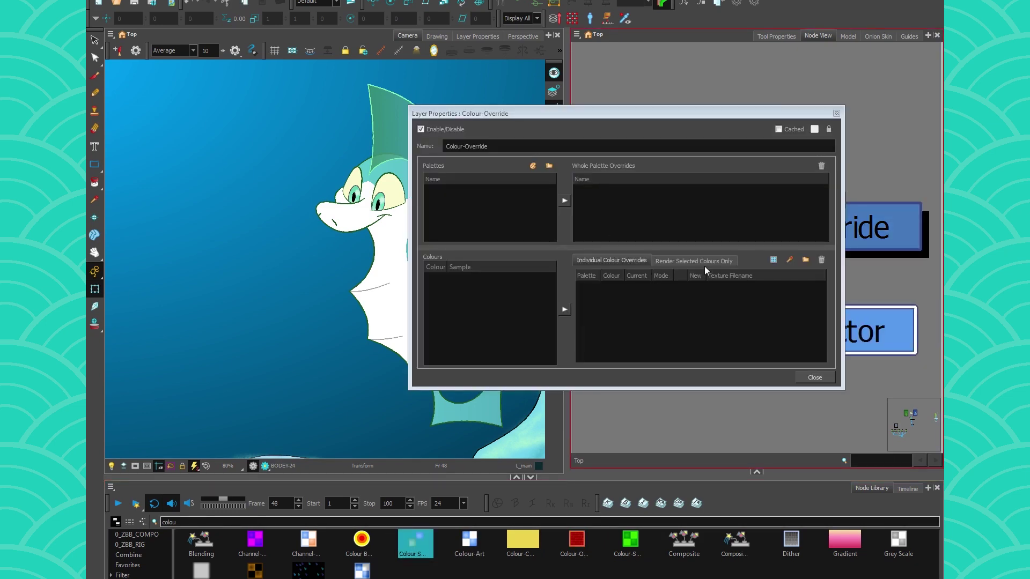
left_click(697, 260)
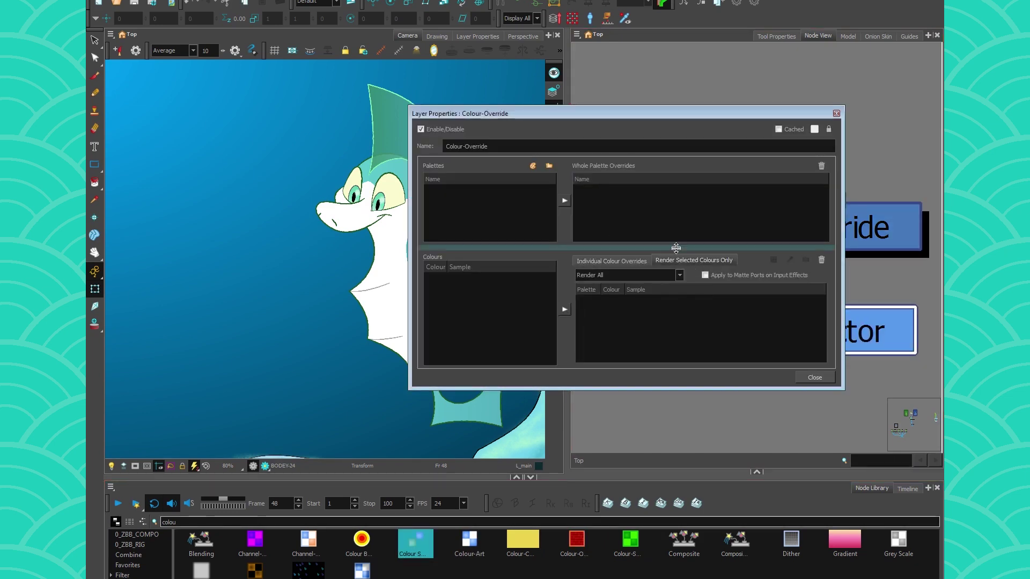
left_click(797, 379)
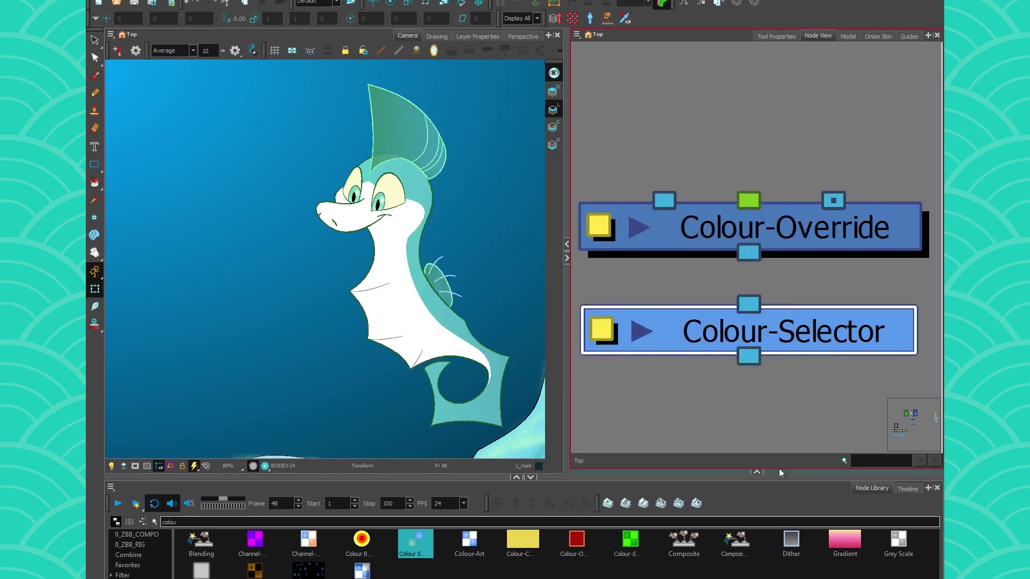
left_click(601, 330)
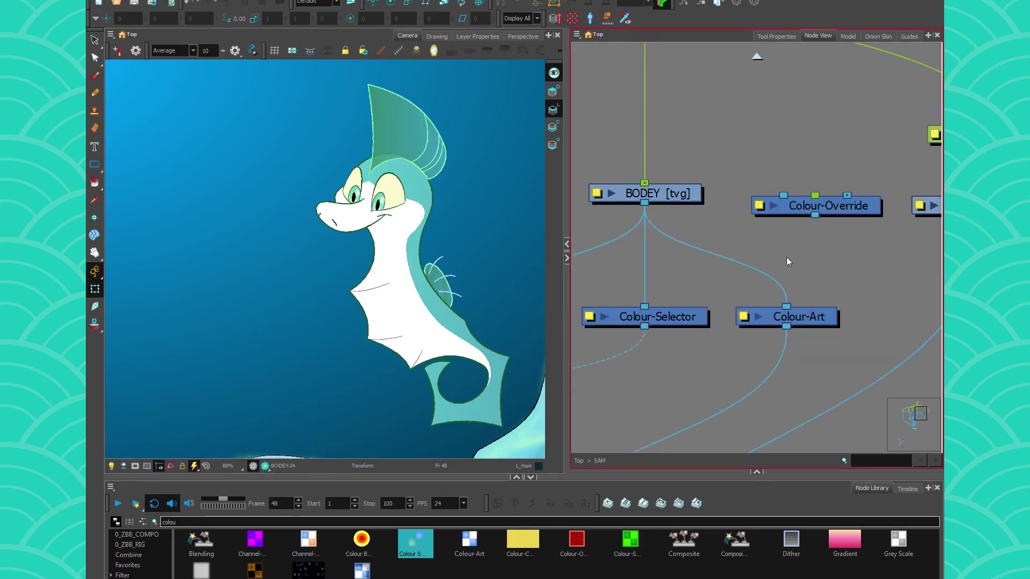
Add another Colour-Selector node between Colour-Override and Colour-Art in the SAM group and check its properties for selectable colours.
left_click_drag(786, 257, 810, 258)
left_click(416, 546)
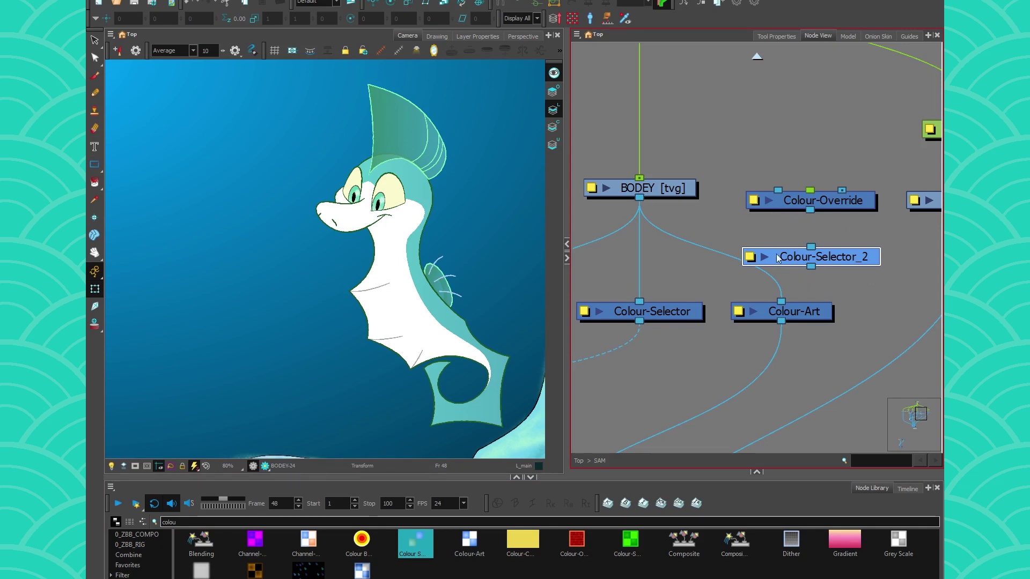
left_click(750, 258)
left_click(606, 167)
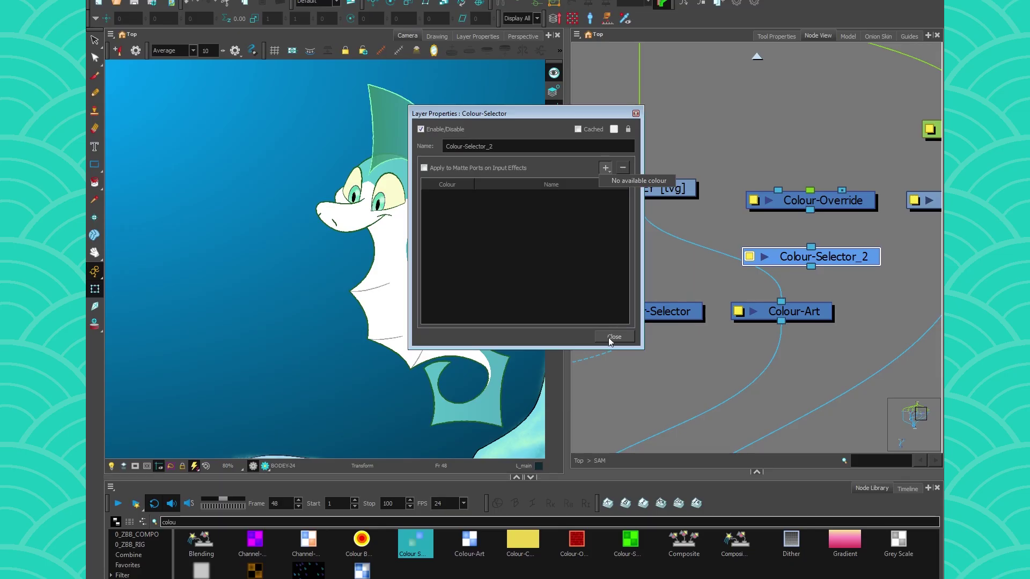
left_click(609, 336)
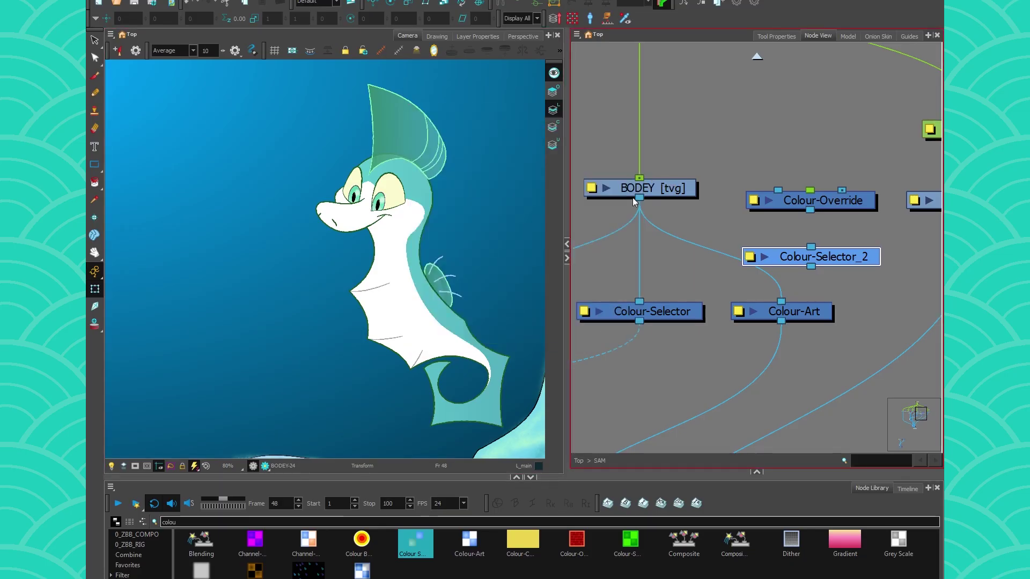
Connect the BODEY drawing to Colour-Selector_2 and browse the palettes offered in its properties.
left_click_drag(638, 192, 820, 244)
double_click(820, 252)
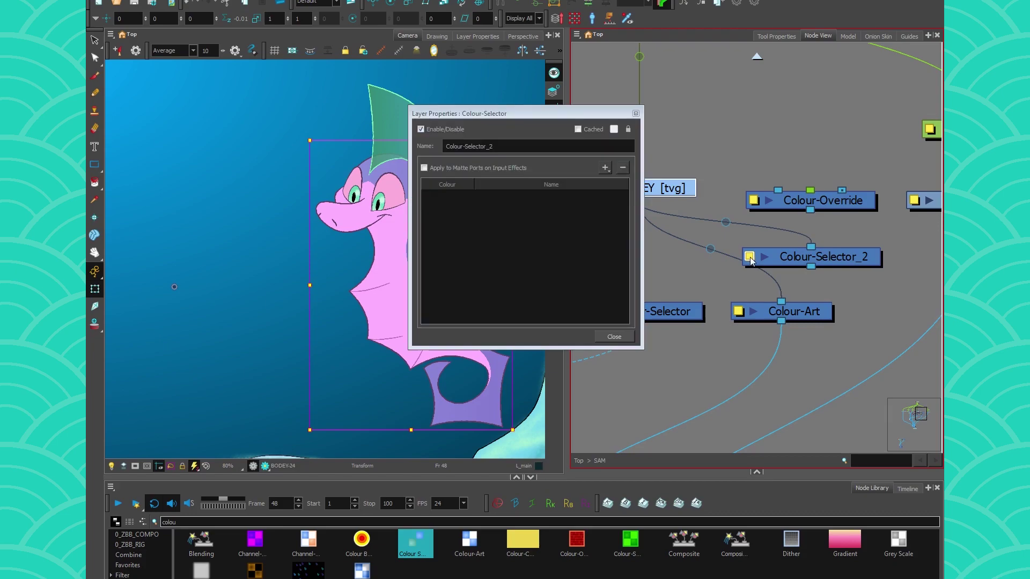
left_click(604, 167)
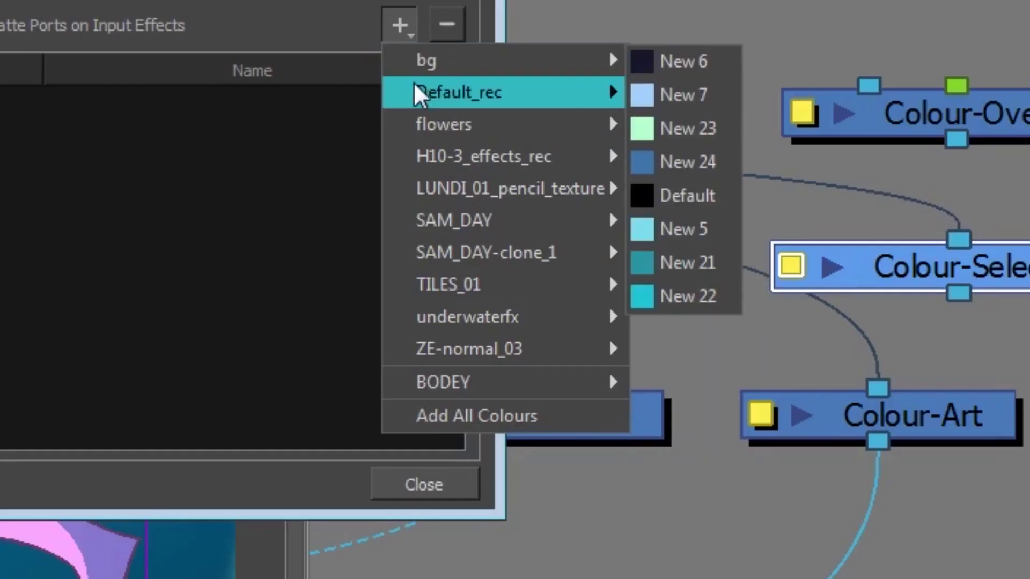
mouse_move(611, 278)
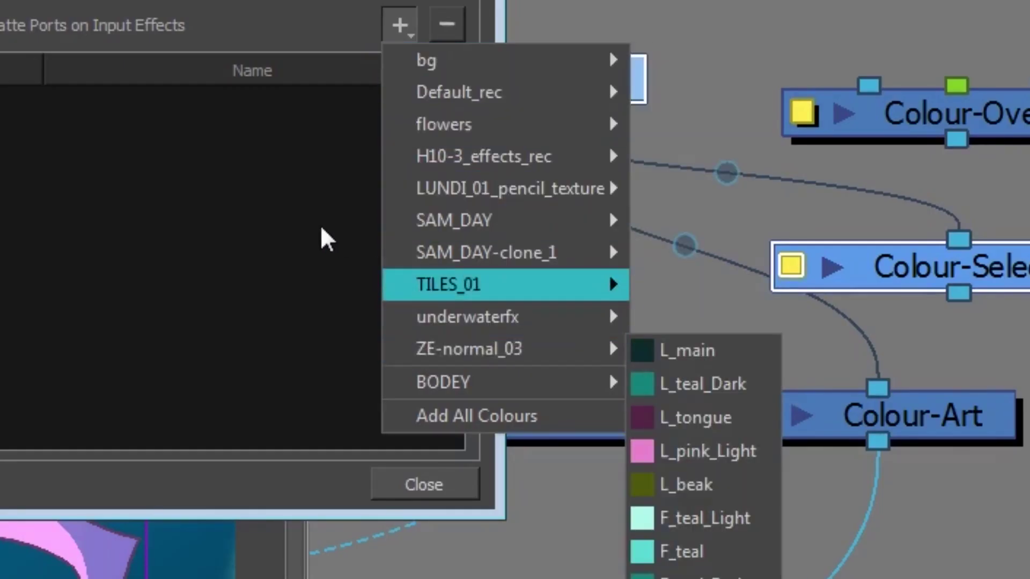
mouse_move(472, 387)
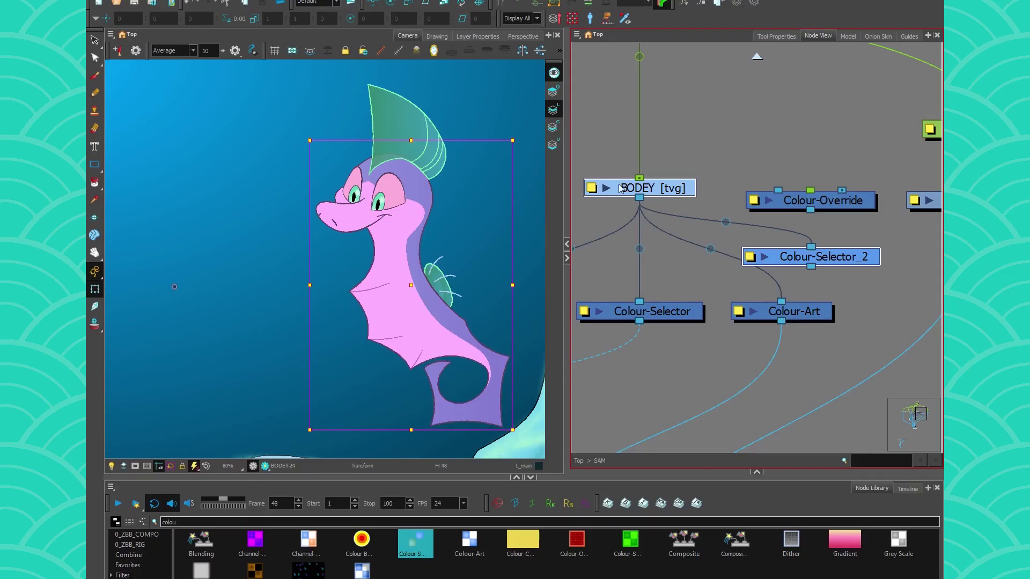
Add the F body colour from the BODEY colours to Colour-Selector_2.
left_click(791, 266)
left_click(605, 168)
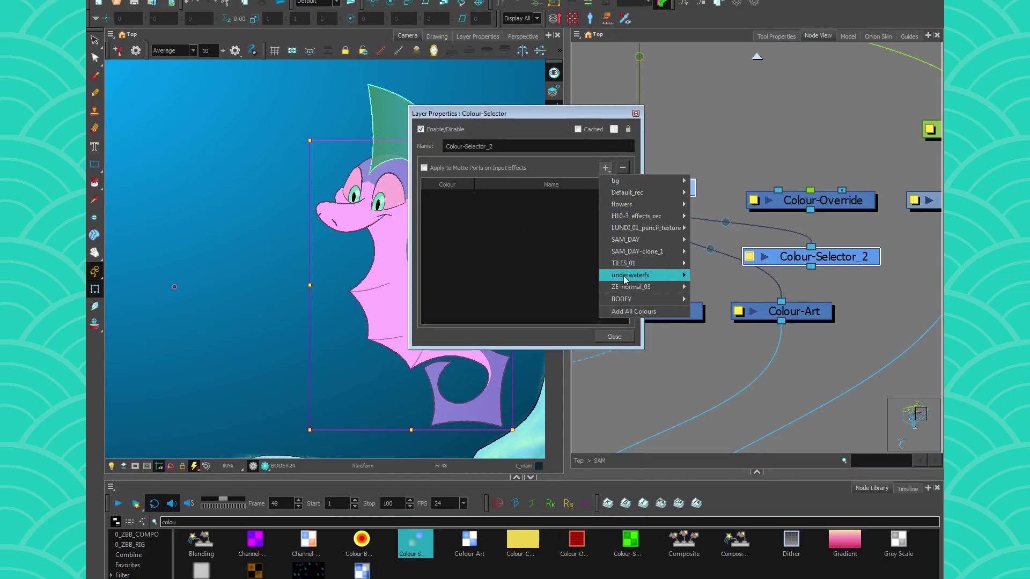
mouse_move(639, 299)
left_click(738, 311)
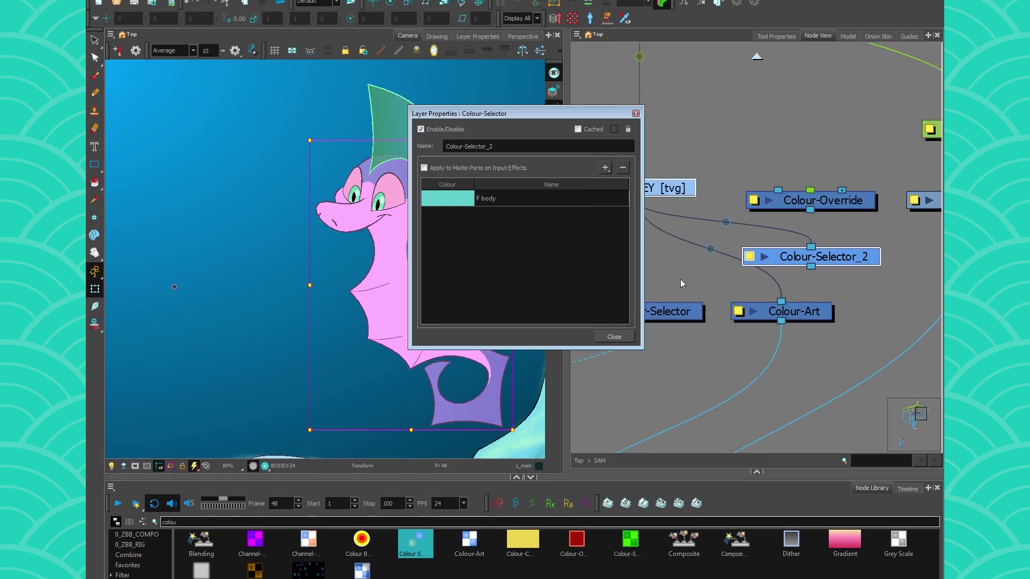
left_click(614, 336)
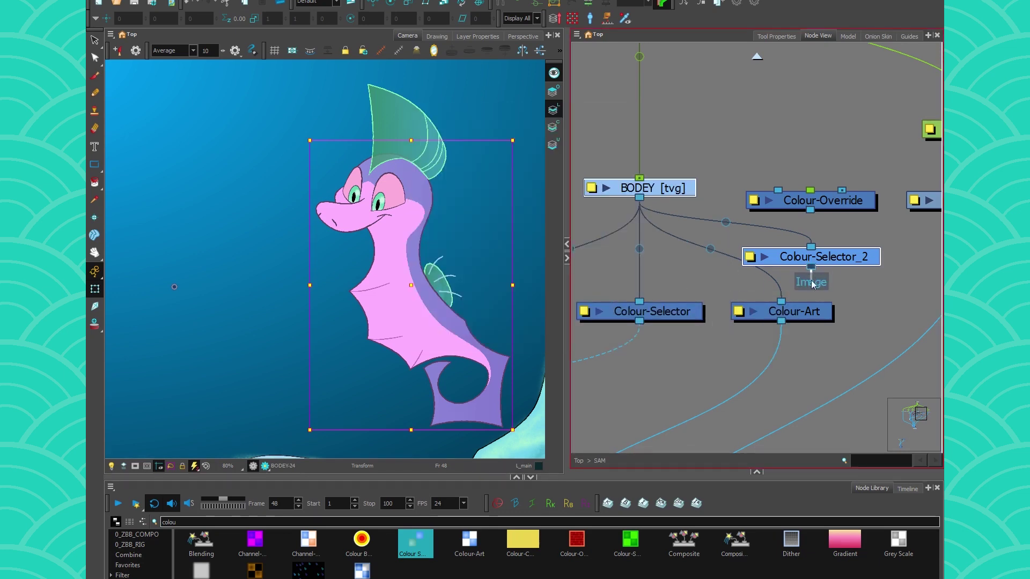
Move the Colour-Override node up, clear of Colour-Selector_2, and show the thumbnail preview of Colour-Selector_2.
left_click_drag(811, 267, 846, 280)
left_click_drag(790, 202, 769, 95)
left_click(765, 256)
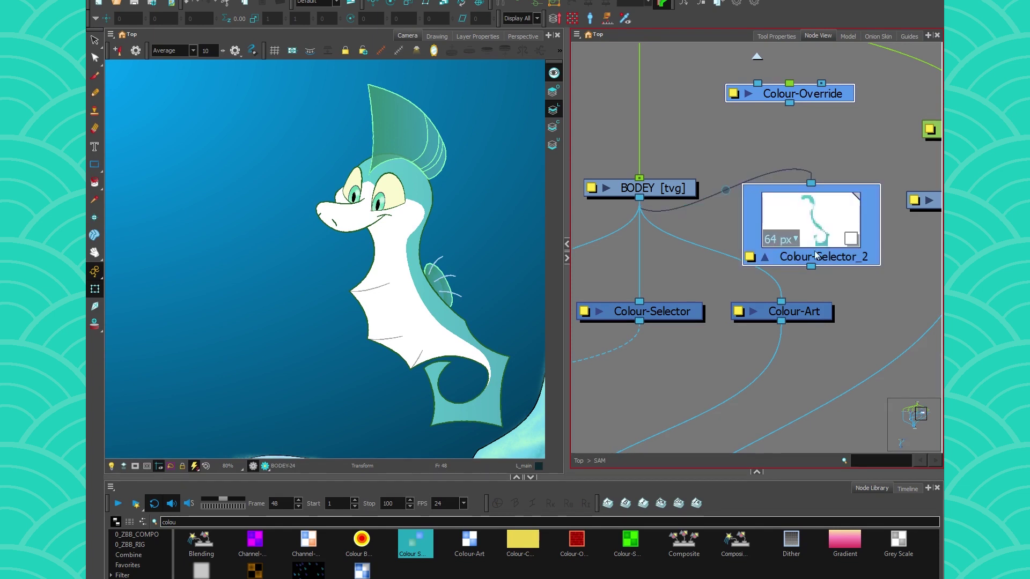
left_click(833, 280)
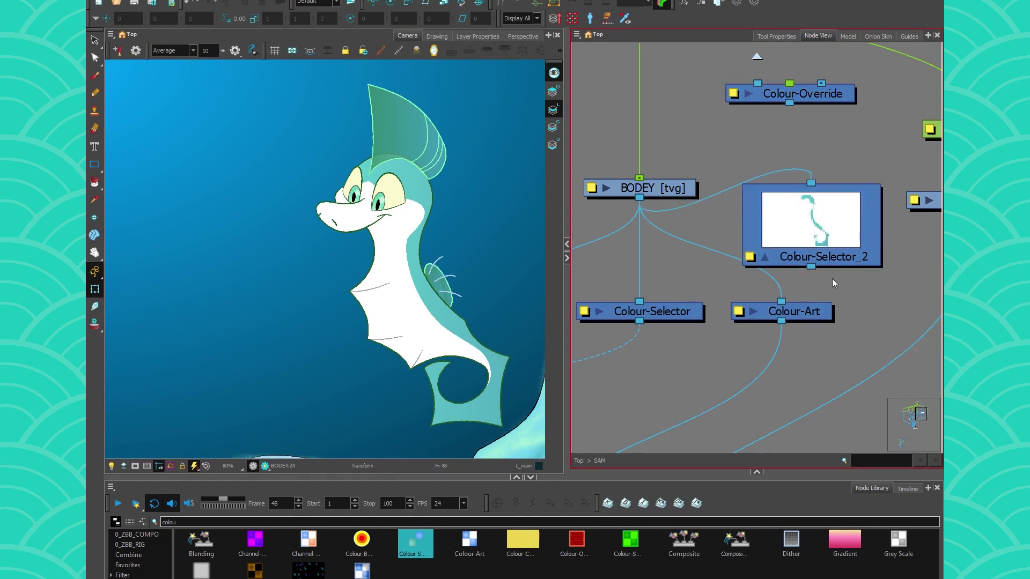
Connect a Display node to the output of Colour-Selector_2 and set the camera view to Display_3.
key("ctrl+i")
left_click_drag(862, 273, 812, 299)
left_click_drag(819, 286, 802, 271)
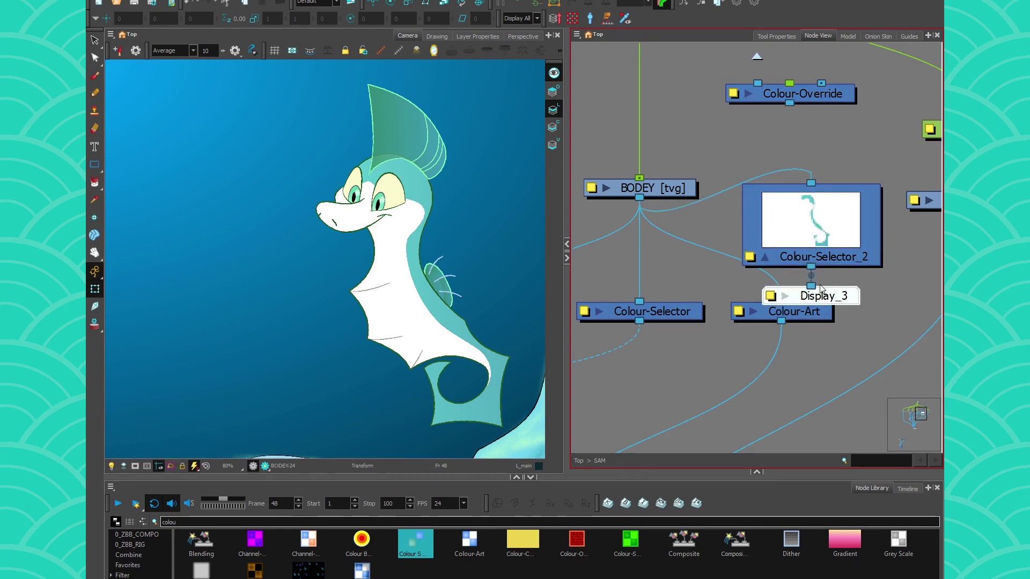
left_click(511, 18)
left_click(513, 46)
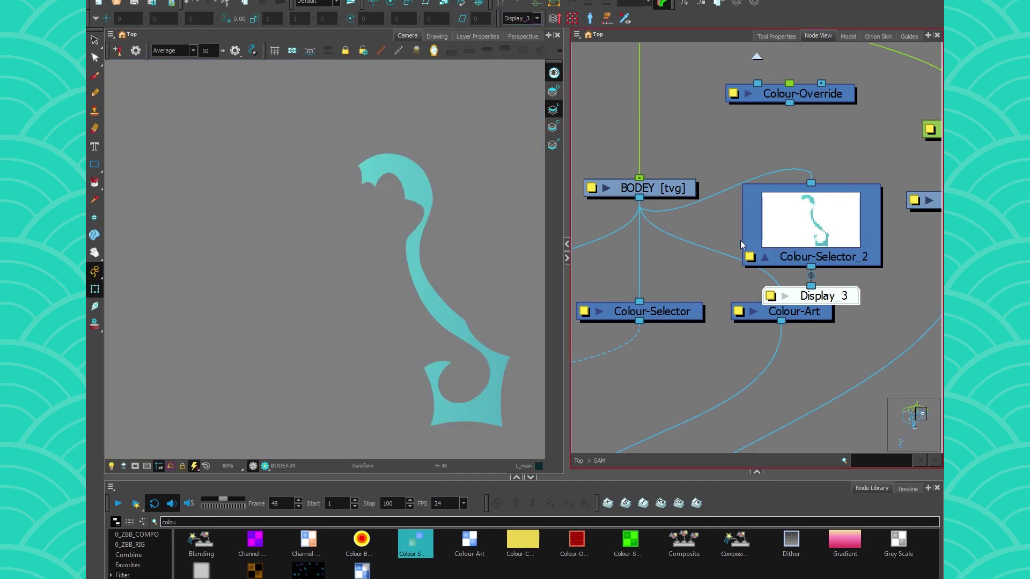
Try adding the F eyeWhite and New 15 colours from BODEY to Colour-Selector_2.
double_click(765, 260)
left_click_drag(560, 115, 629, 136)
left_click(674, 188)
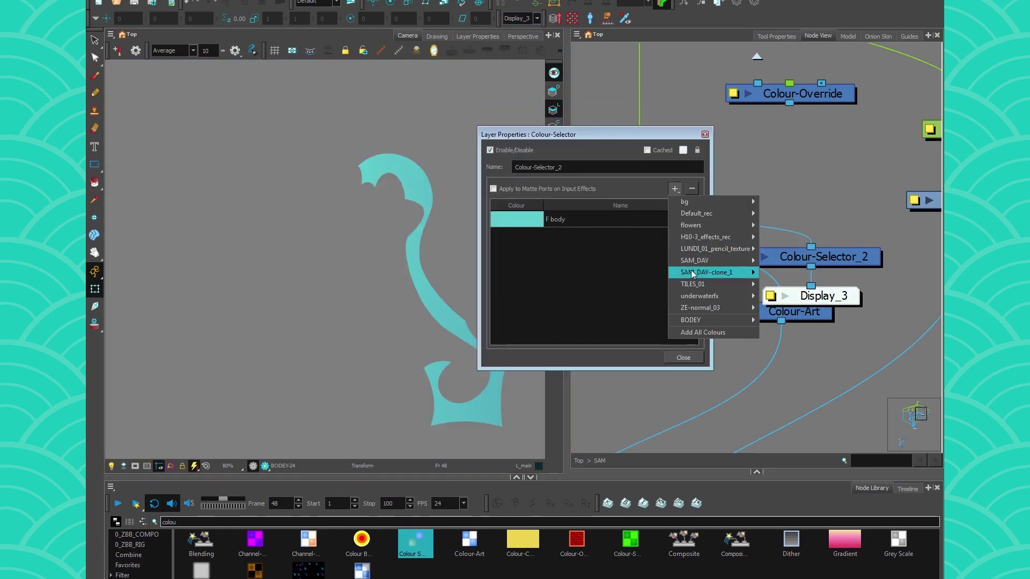
mouse_move(717, 320)
left_click(774, 333)
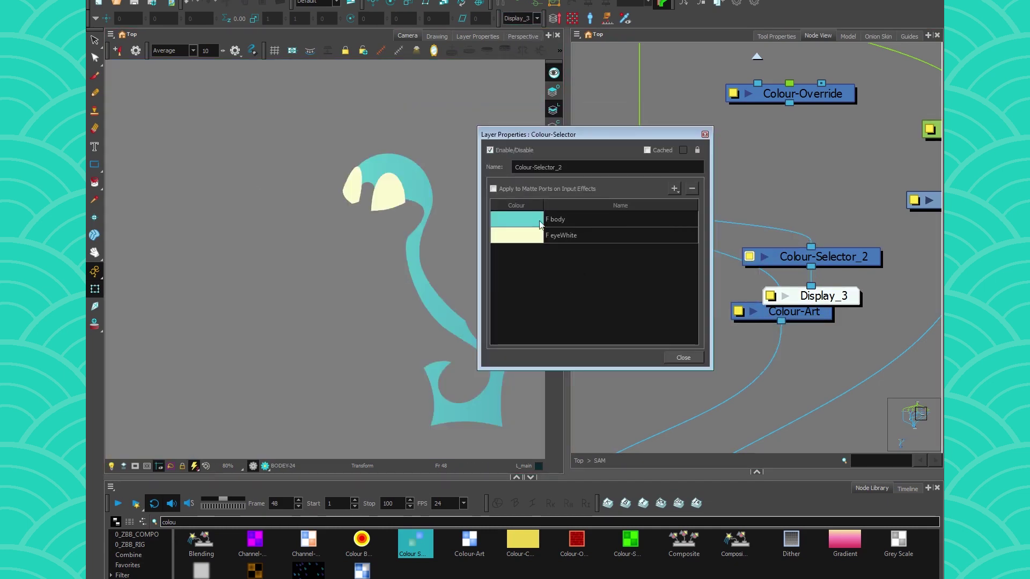
left_click(674, 188)
mouse_move(705, 309)
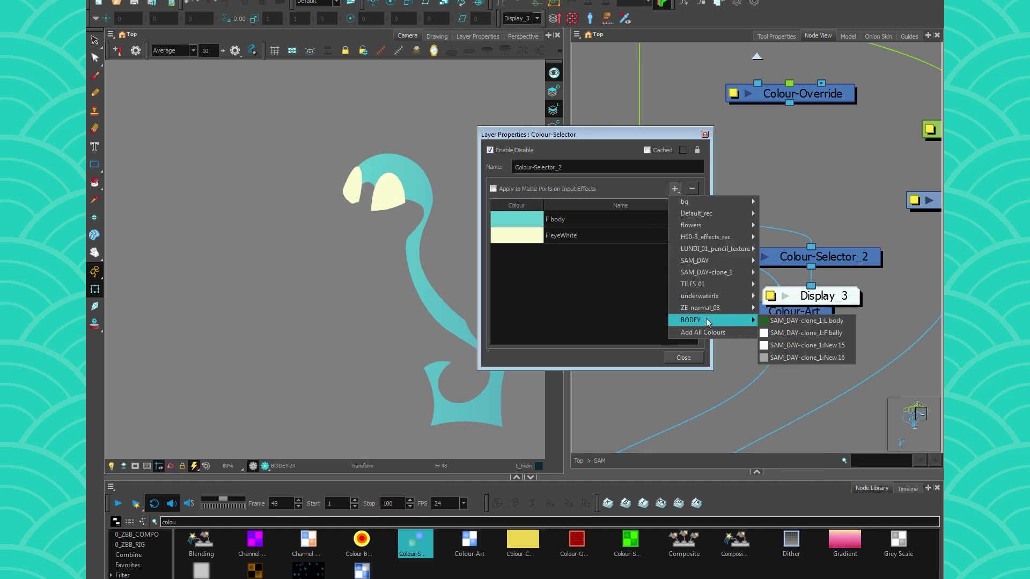
left_click(776, 346)
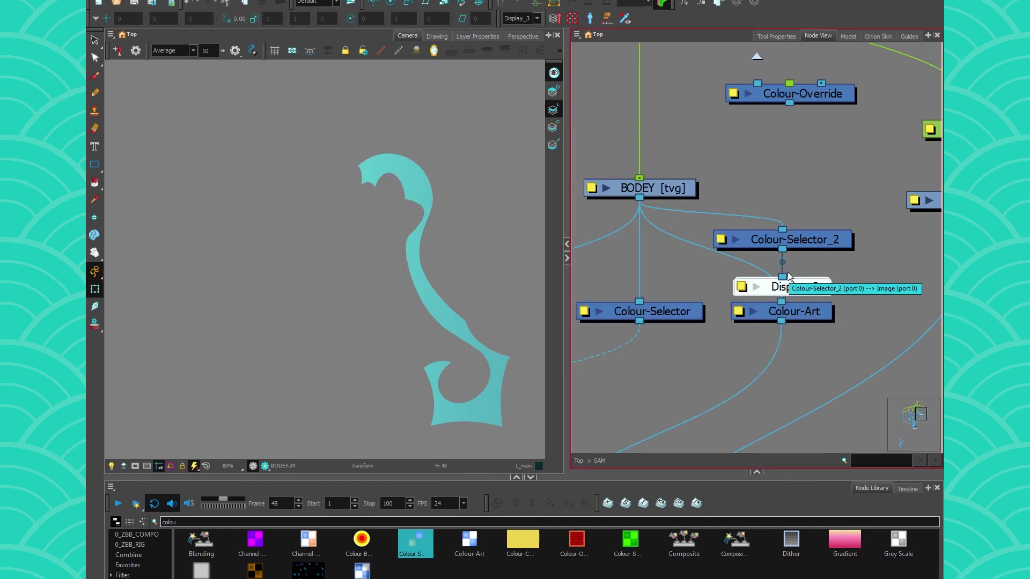
Inspect the edges of the isolated body fill around the eyes and delete the Display_3 node.
left_click(787, 314)
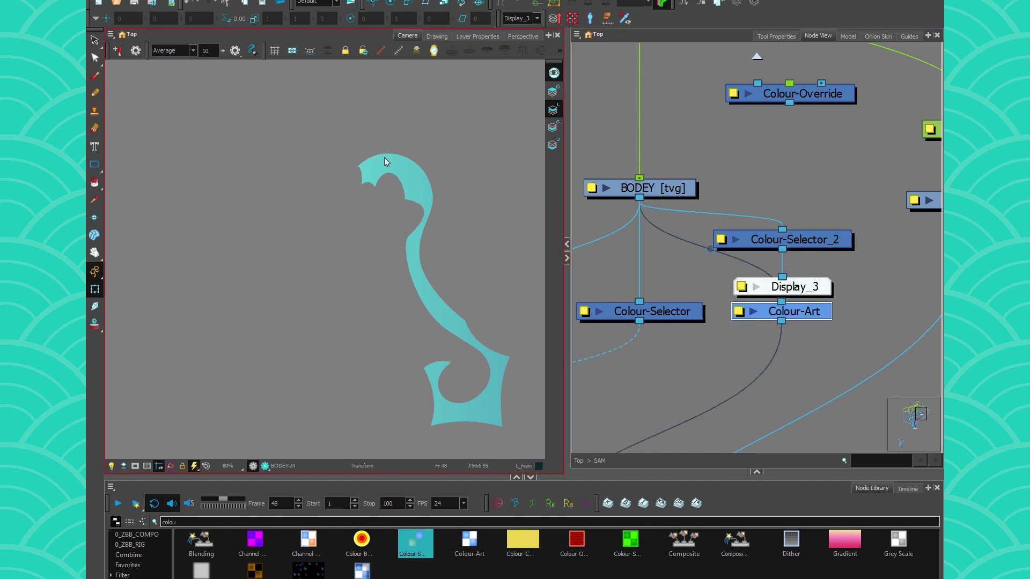
scroll(384, 160, "up", 10)
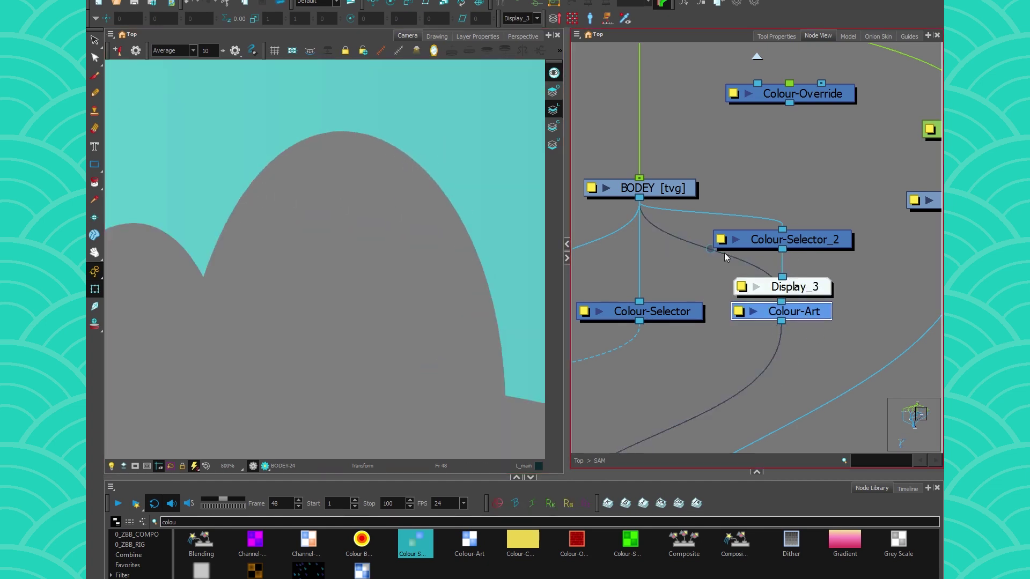
scroll(720, 249, "down", 5)
left_click_drag(747, 247, 748, 249)
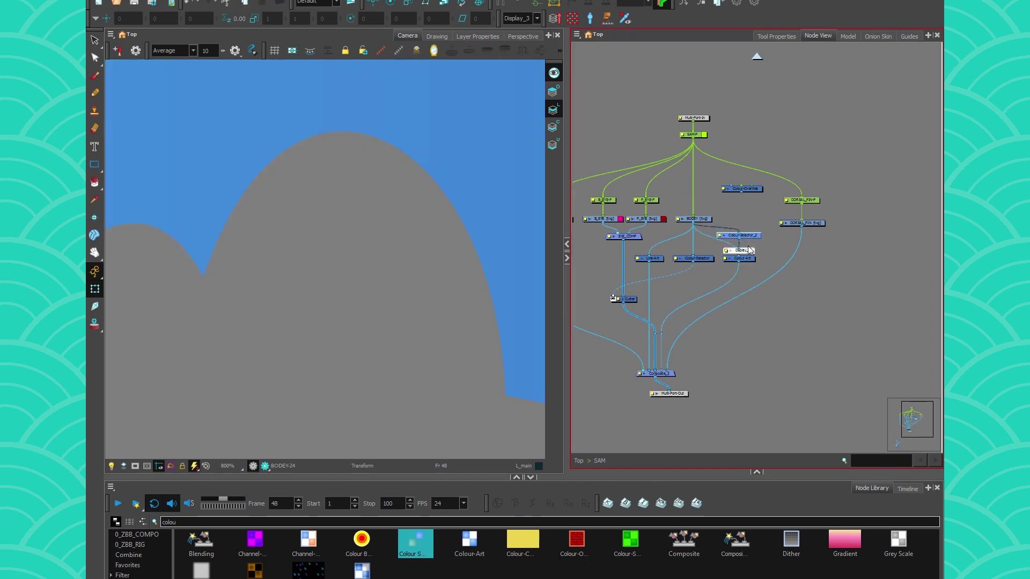
left_click(747, 250)
key("Delete")
Examine the Line-Art and Colour-Art nodes in turn, including how each connects to Composite_2.
scroll(659, 356, "up", 1)
scroll(657, 356, "up", 3)
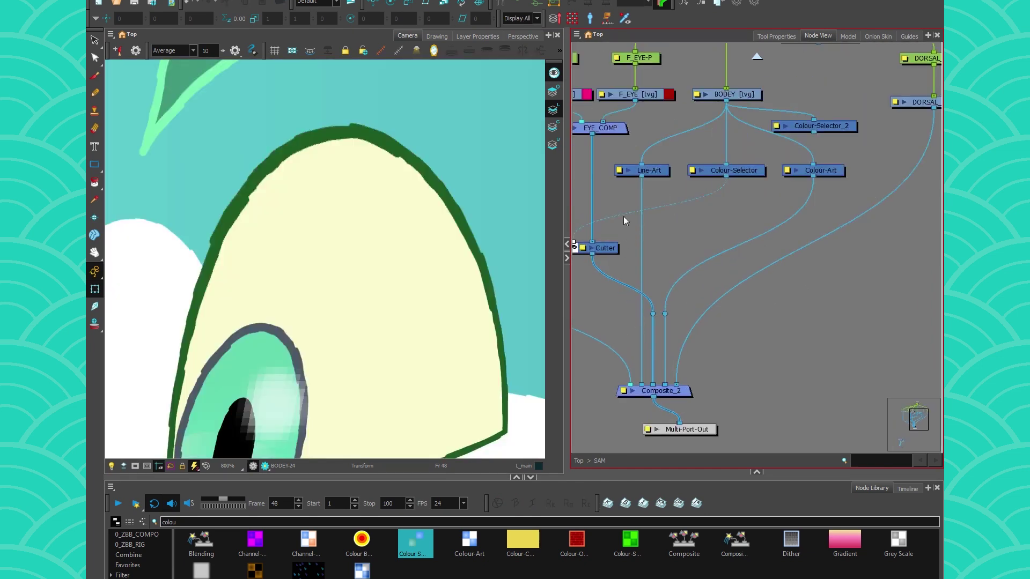
left_click(653, 175)
left_click(820, 171)
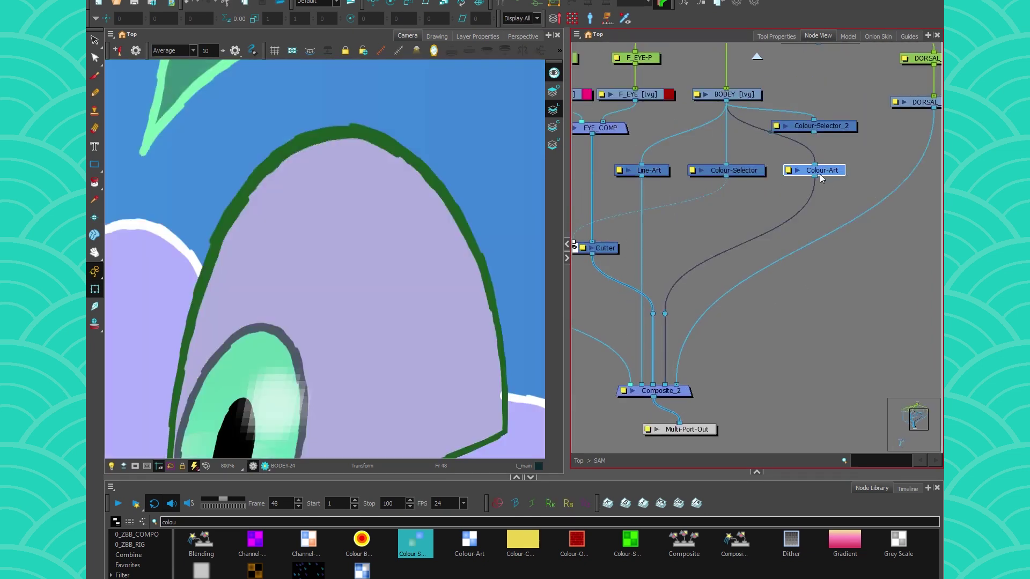
Connect Colour-Selector_2 to Composite_2 and order its connection directly behind the Line-Art connection.
scroll(413, 288, "down", 4)
left_click(749, 208)
left_click_drag(813, 132, 636, 385)
scroll(277, 197, "up", 6)
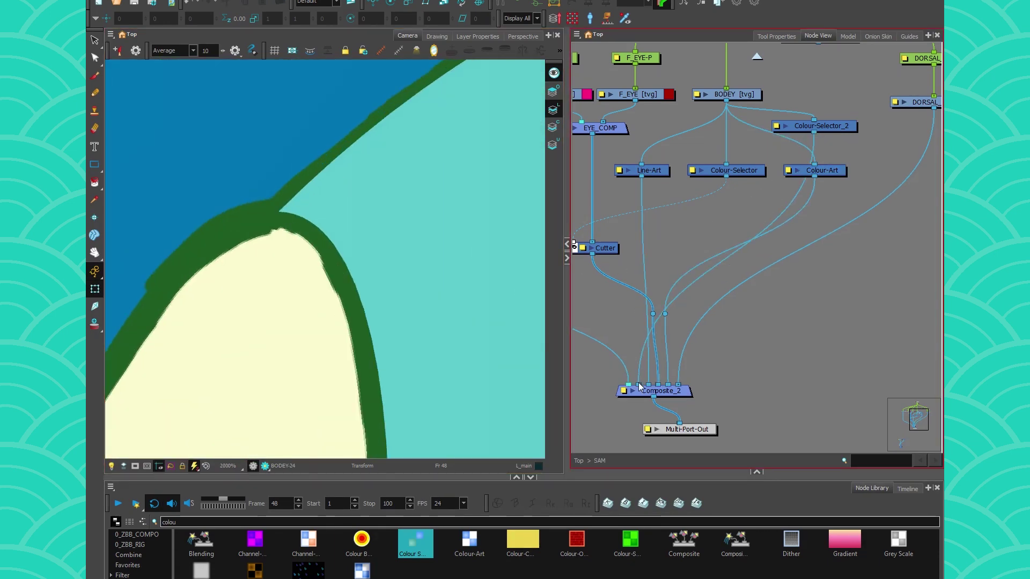
left_click_drag(814, 132, 637, 382)
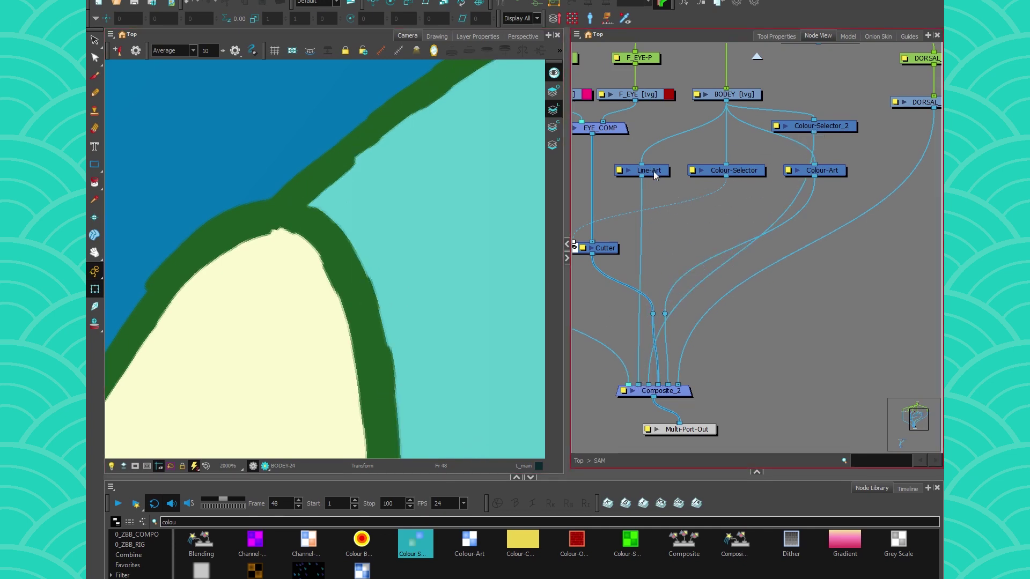
Delete the Colour-Selector_2 node and check the seahorse's head in the full composite.
left_click(830, 171)
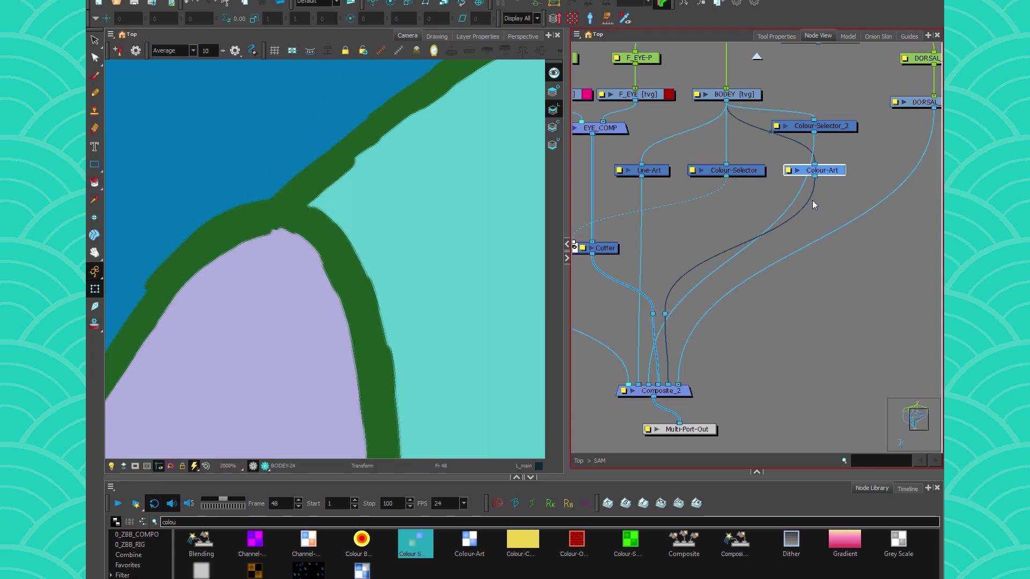
key("Delete")
scroll(294, 351, "down", 3)
scroll(294, 351, "down", 4)
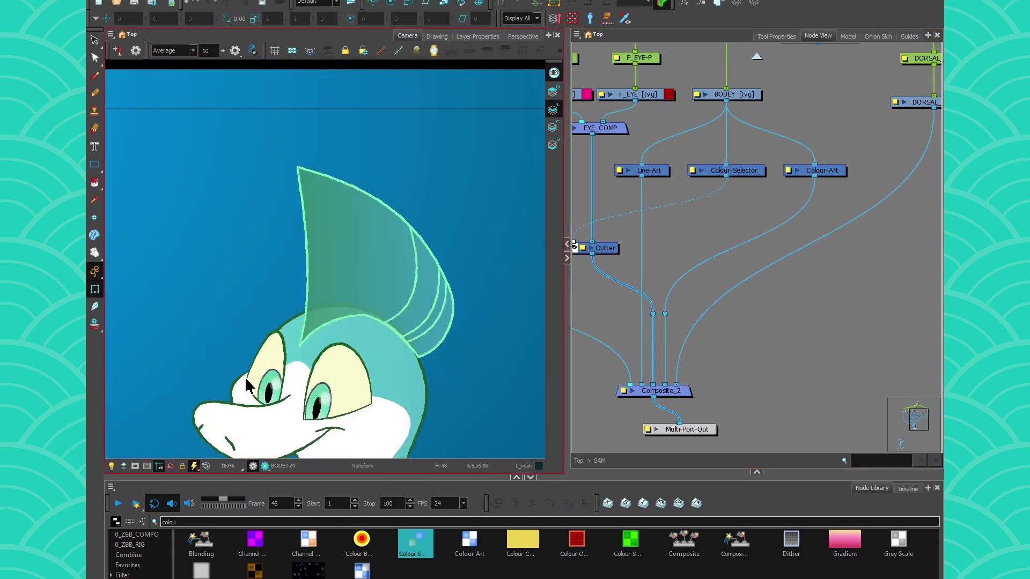
scroll(365, 248, "up", 1)
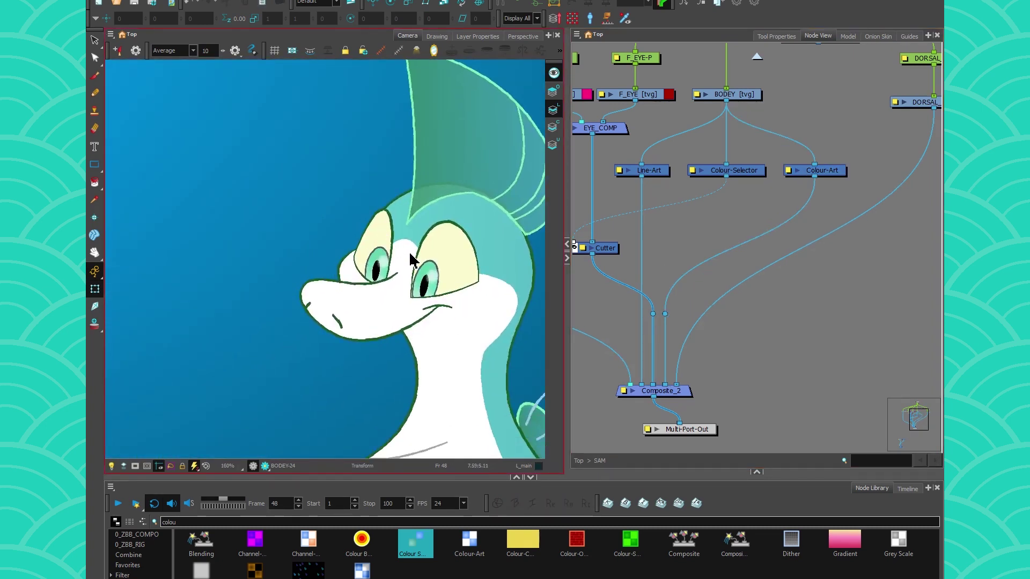
left_click_drag(338, 366, 291, 333)
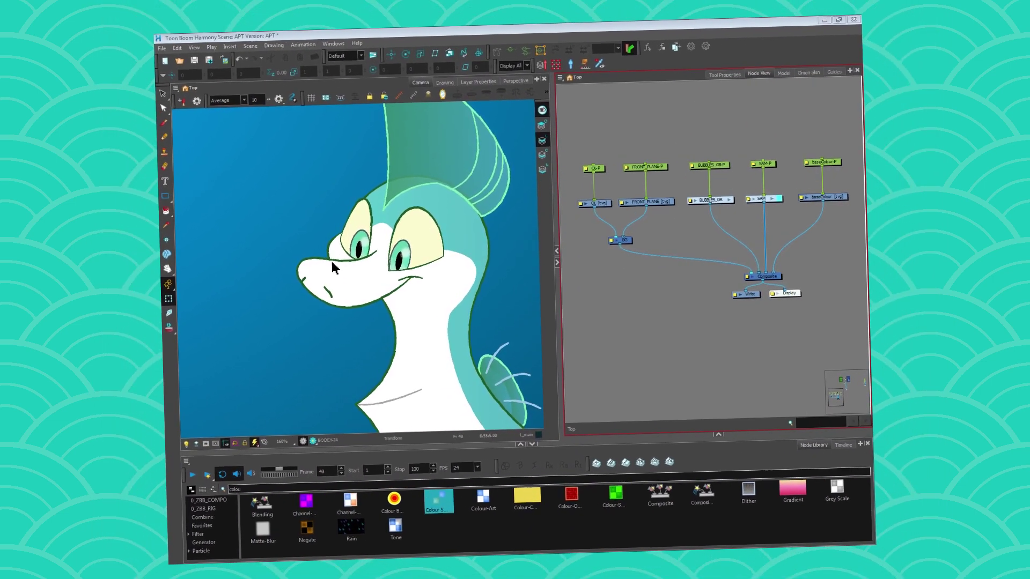
left_click(299, 269)
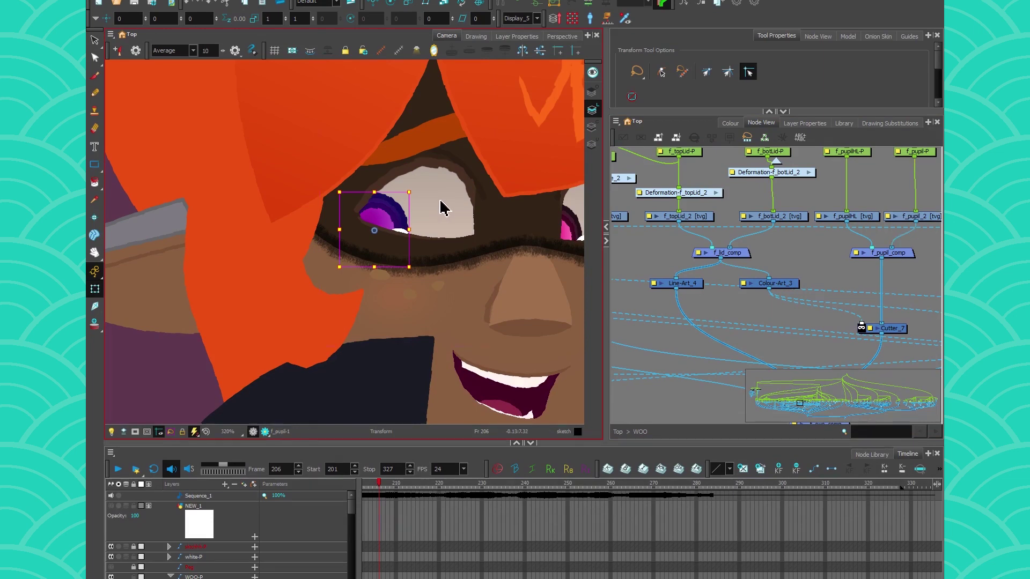
Examine the f_pupil, f_botLid and f_topLid drawings with Line-Art_4 and Colour-Art_3, and test moving the pupil within the eye.
left_click(918, 218)
left_click(854, 217)
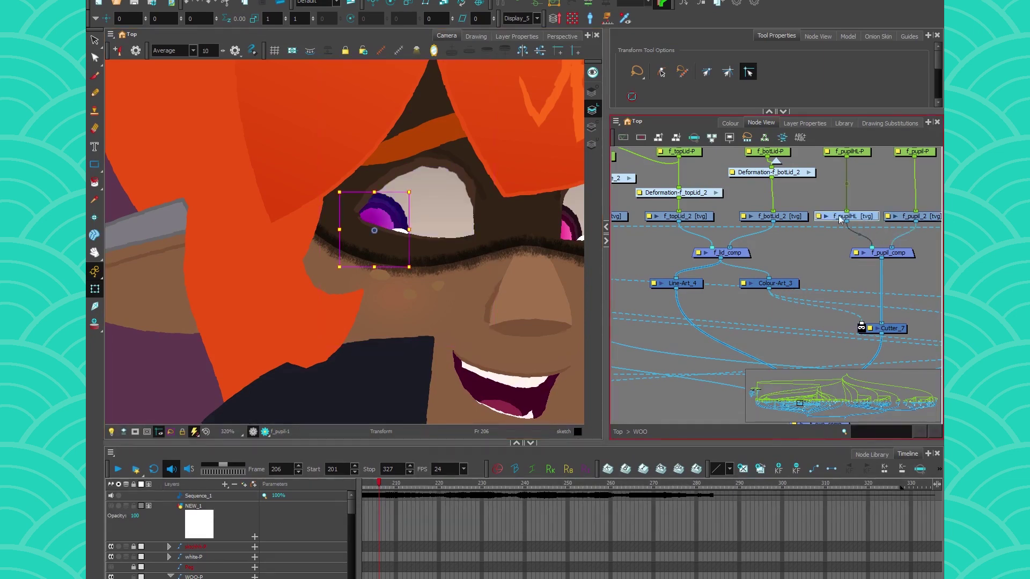
left_click(778, 218)
left_click(693, 217)
scroll(695, 278, "up", 3)
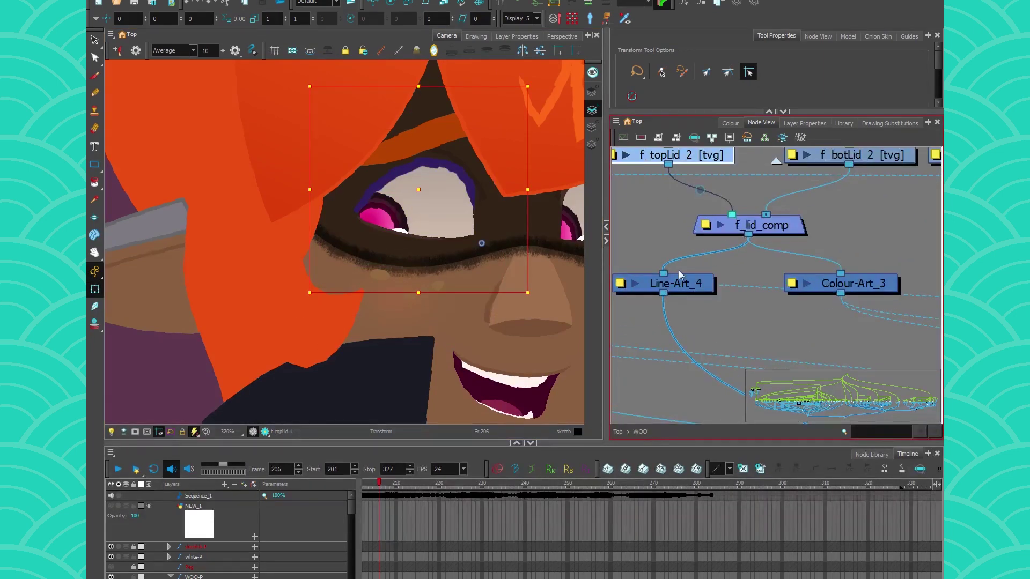
left_click(687, 287)
left_click(859, 284)
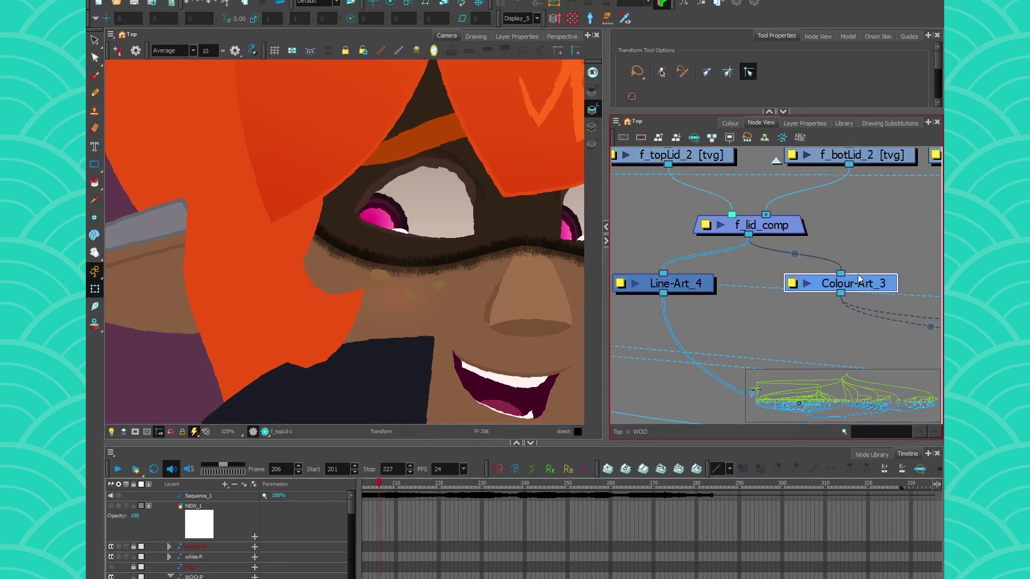
left_click(382, 218)
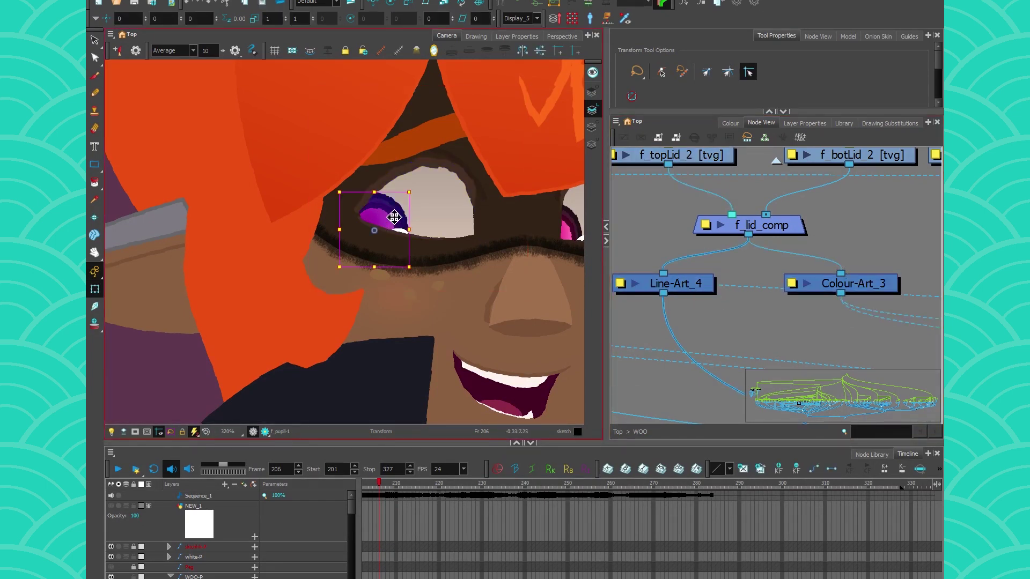
mouse_move(396, 218)
left_mouse_down()
mouse_move(442, 175)
mouse_move(397, 174)
mouse_move(403, 236)
left_mouse_up()
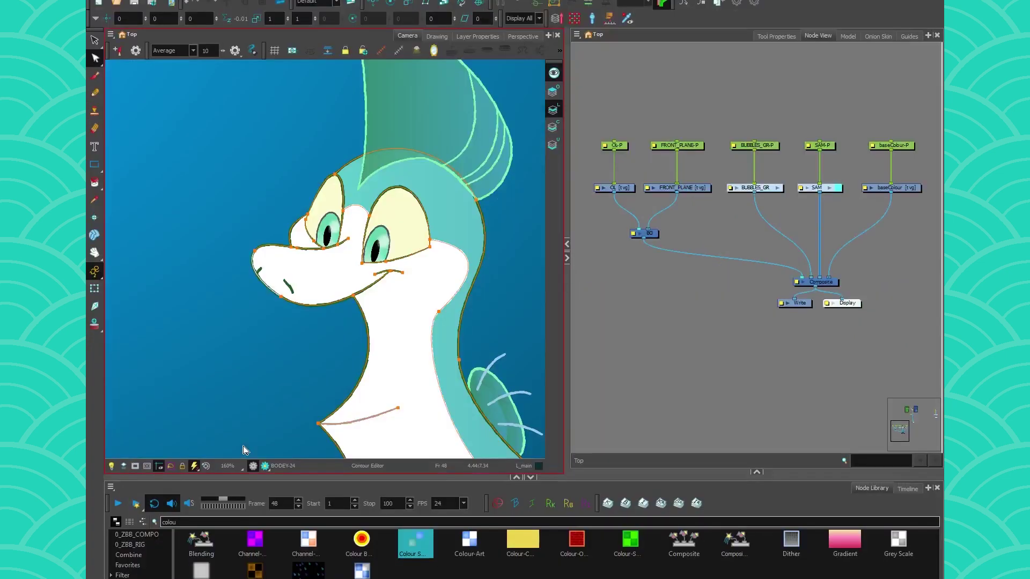
Open the SAM group, inspect the BODEY drawing's colour art on its own, and return to the Camera view.
left_click(662, 342)
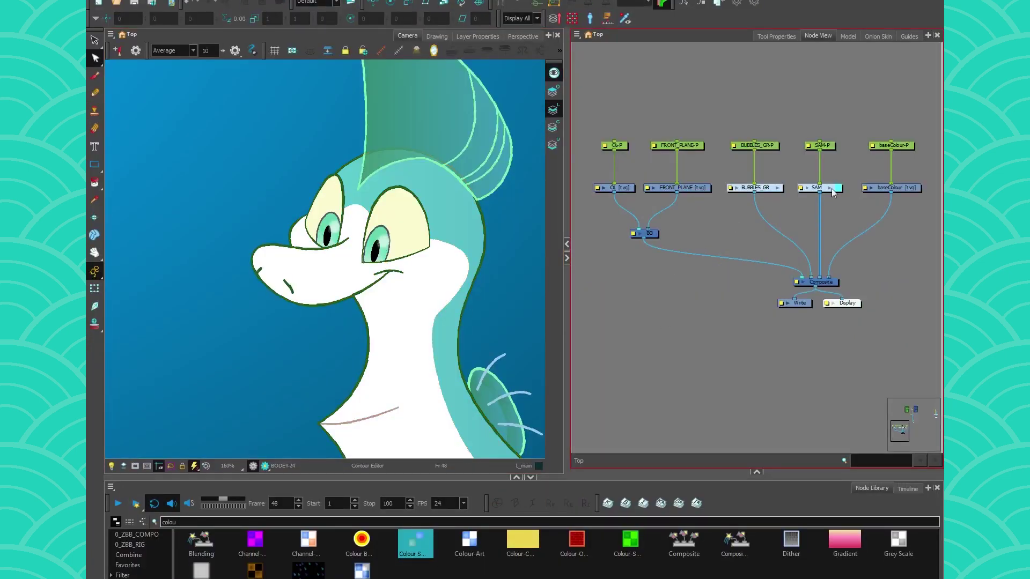
left_click(831, 189)
scroll(675, 167, "up", 3)
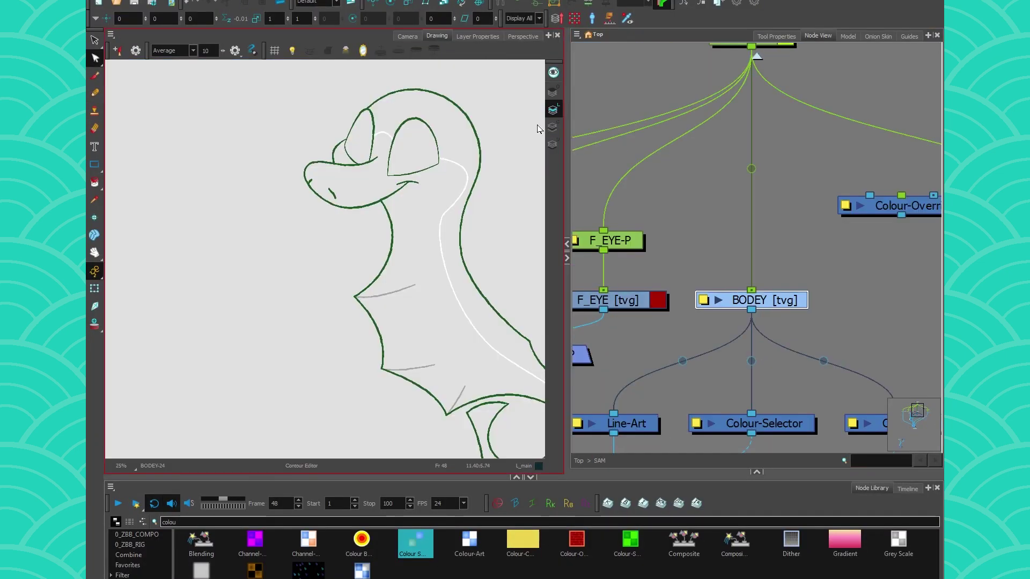
left_click(552, 126)
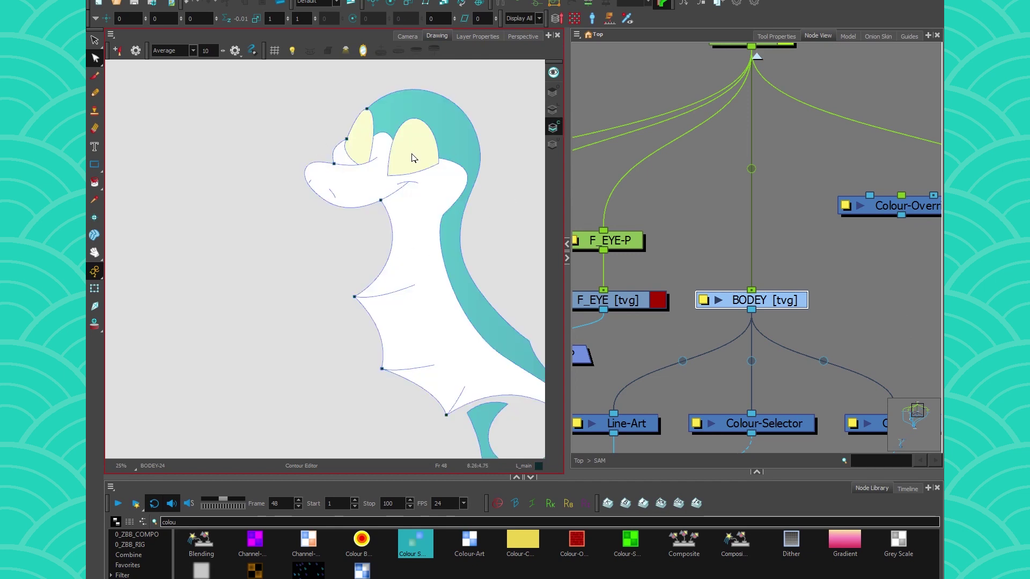
left_click(406, 35)
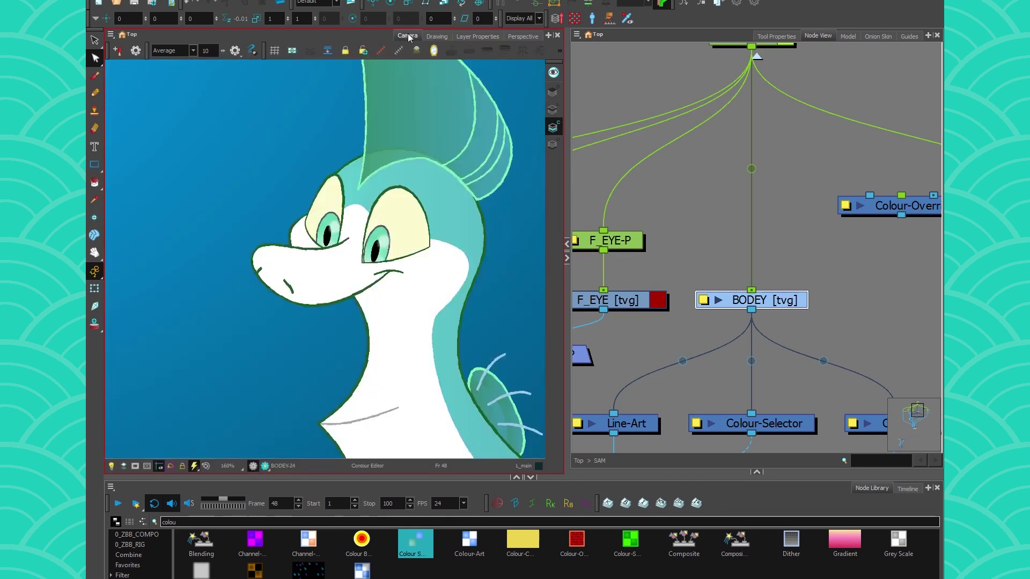
Examine the list of selected colours in the properties of the Colour-Selector node under BODEY.
scroll(714, 329, "down", 3)
scroll(704, 407, "up", 3)
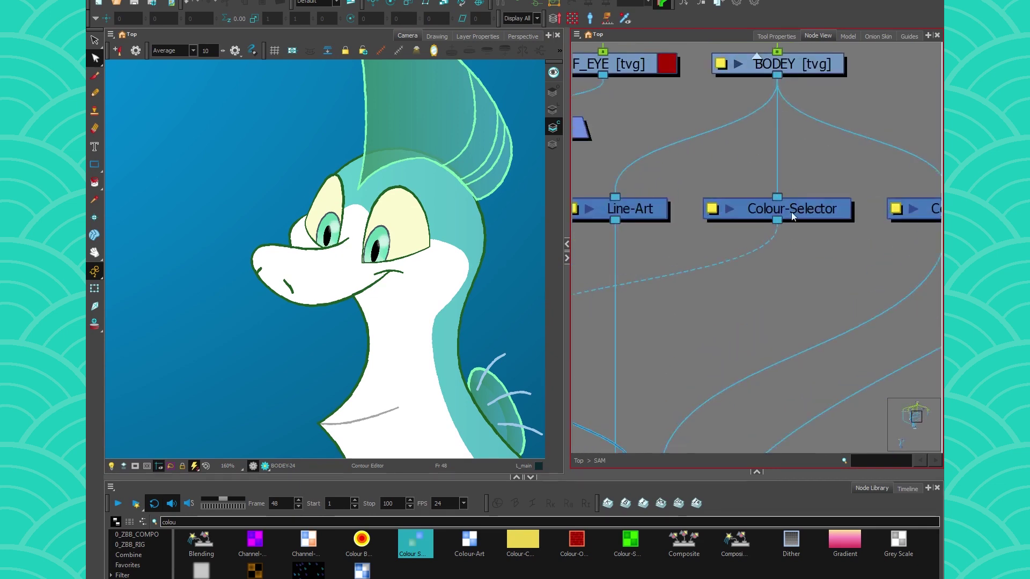
left_click(790, 211)
left_click(714, 208)
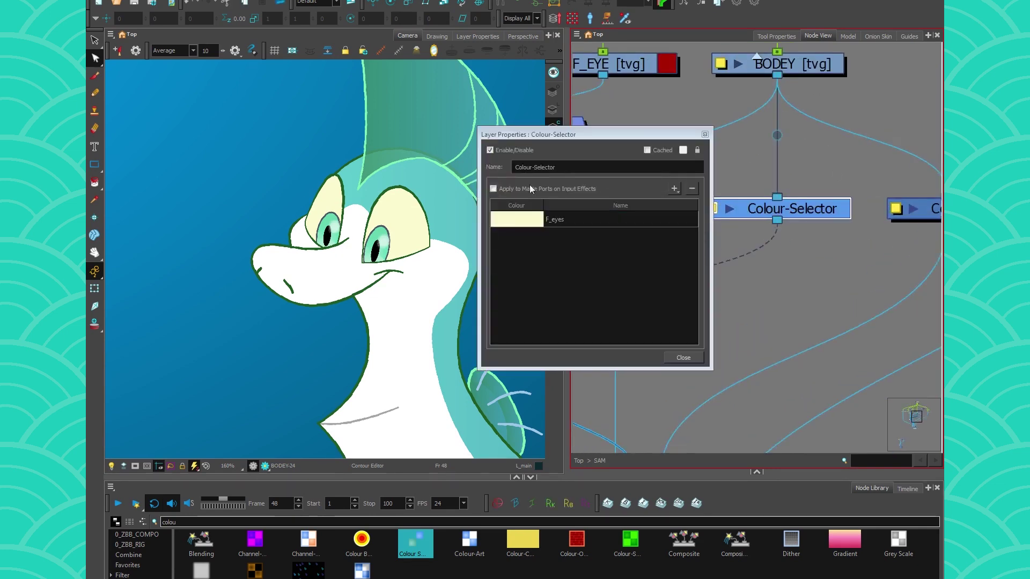
left_click(683, 357)
Attach a Display node to Colour-Selector and show Display_3 in the Camera view.
left_click(521, 18)
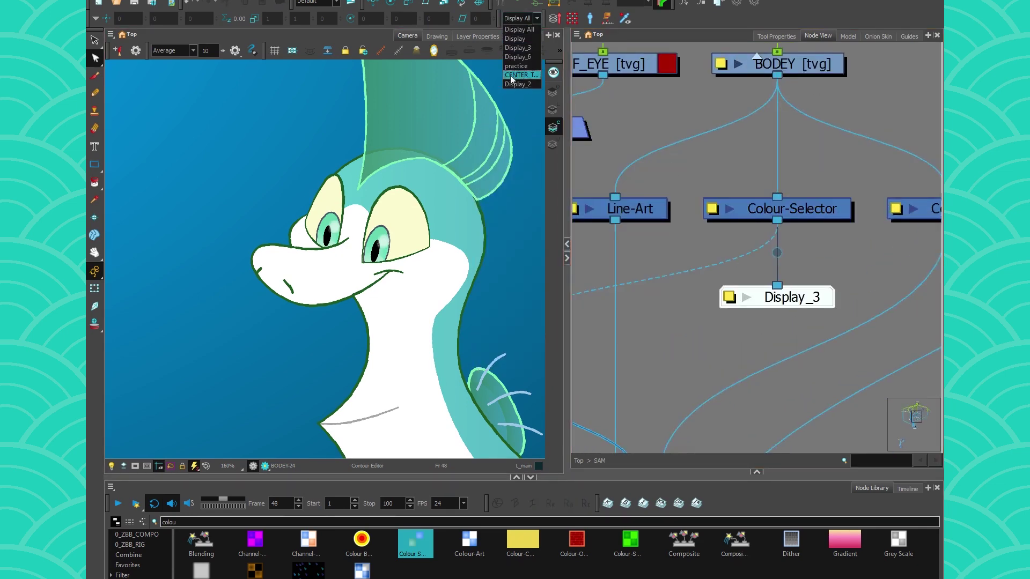
left_click(512, 75)
scroll(665, 311, "down", 5)
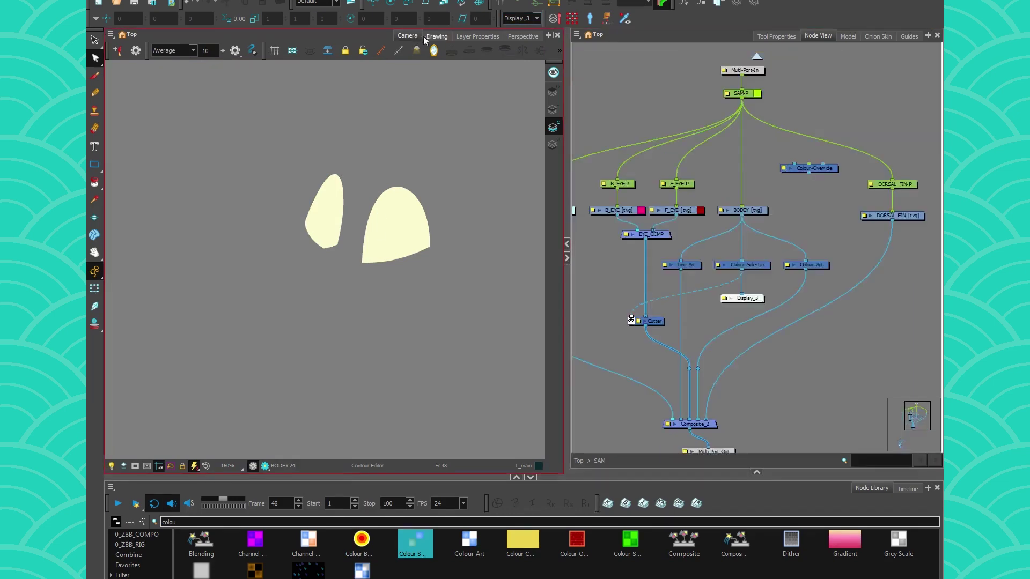
Switch back to the main Display output and examine the B_EYE and F_EYE drawing nodes.
scroll(605, 286, "up", 2)
left_click(636, 115)
left_click(762, 116)
left_click(636, 116)
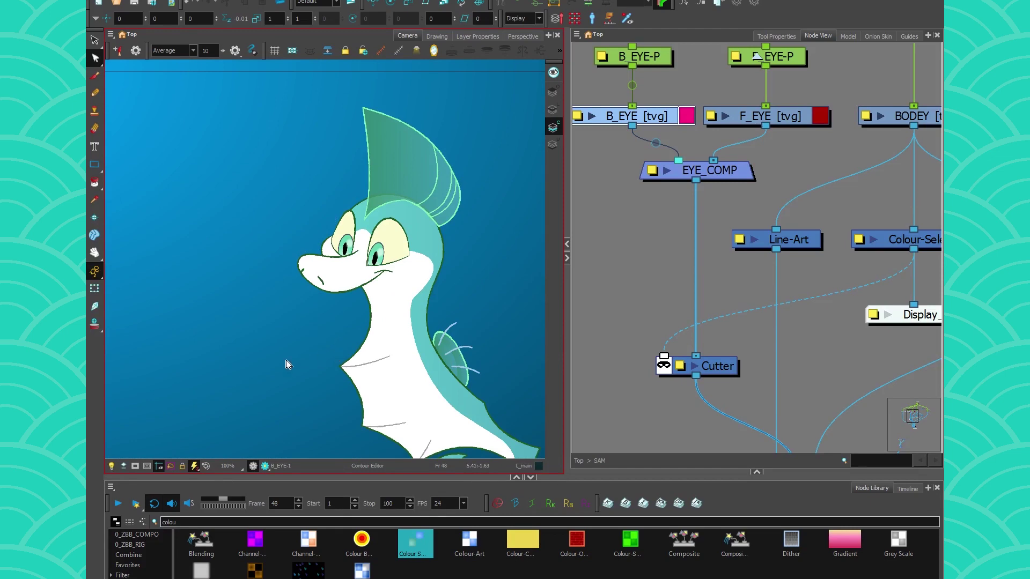
Play the scene and go to frame 42 for a close view of the seahorse's eyes.
left_click(118, 503)
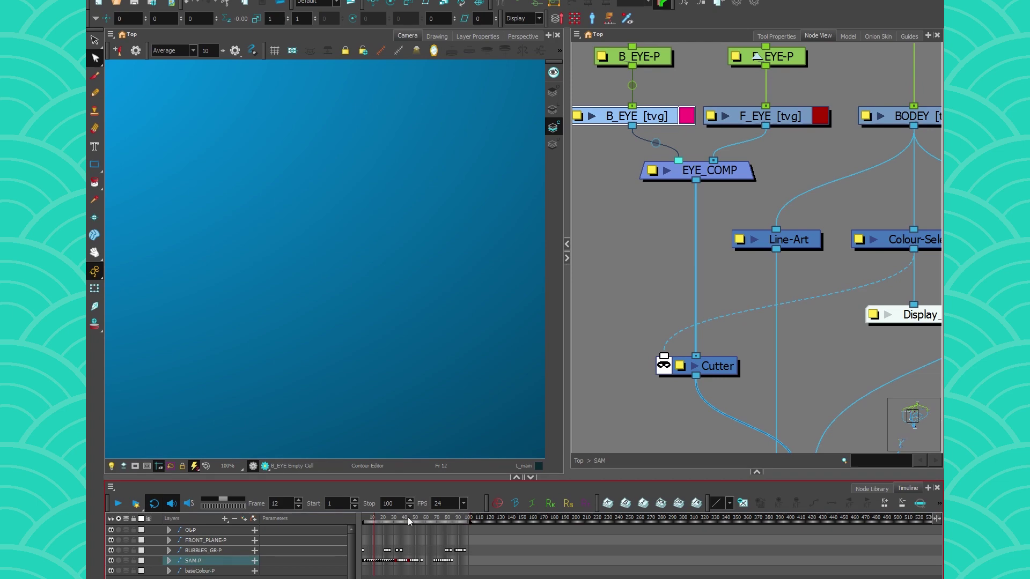
left_click(406, 518)
scroll(346, 270, "up", 4)
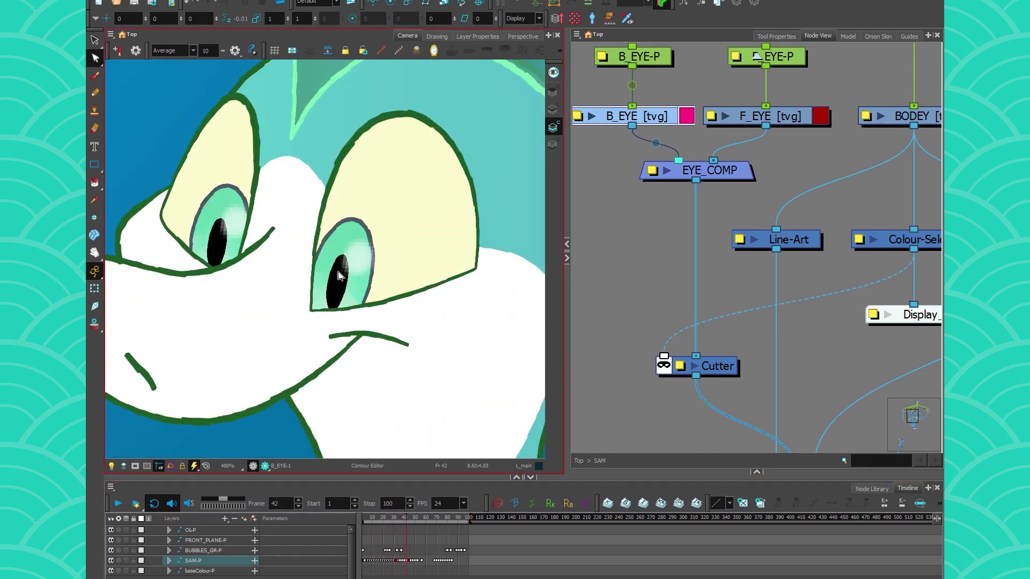
Move the F_EYE iris with the Transform tool so that it overlaps the edge of the front eye.
left_click(775, 56)
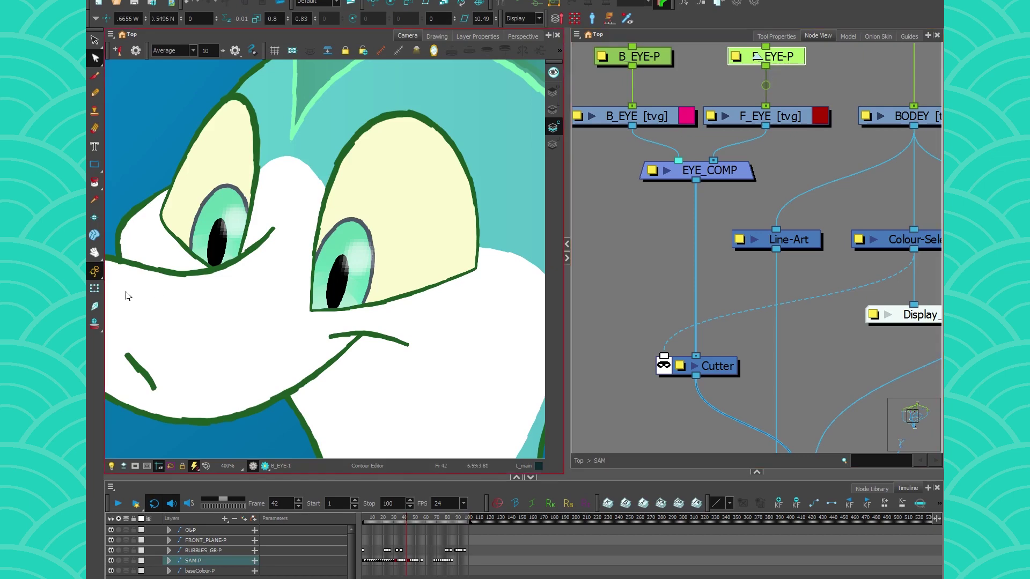
left_click(94, 289)
mouse_move(326, 288)
left_mouse_down()
mouse_move(409, 216)
mouse_move(340, 248)
mouse_move(475, 252)
mouse_move(463, 262)
left_mouse_up()
scroll(412, 236, "down", 4)
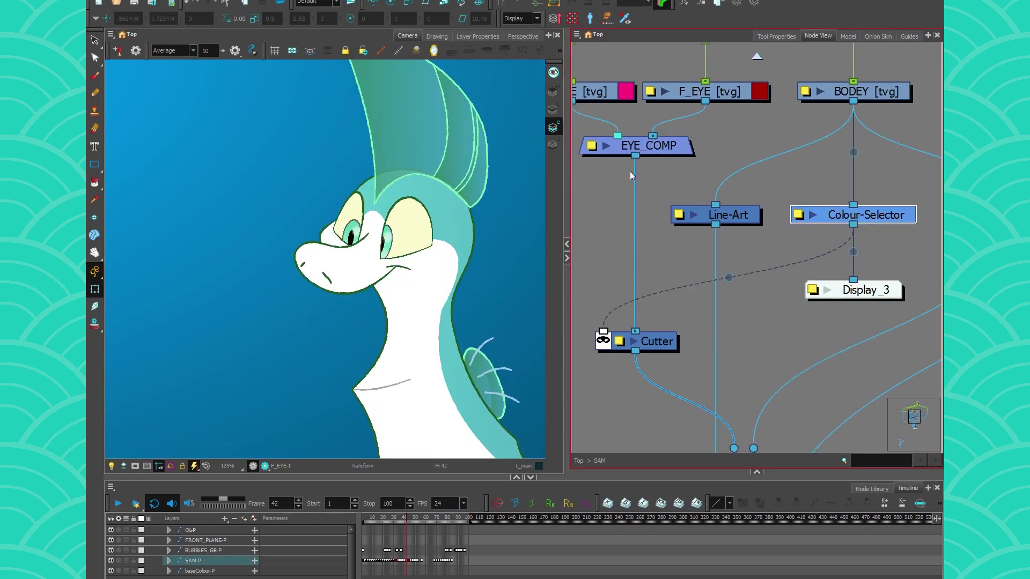
Disconnect Colour-Selector from the Cutter's matte port and inspect the uncut irises and the Cutter's connection to Composite_2.
left_click_drag(629, 172, 653, 182)
left_click_drag(628, 341, 611, 213)
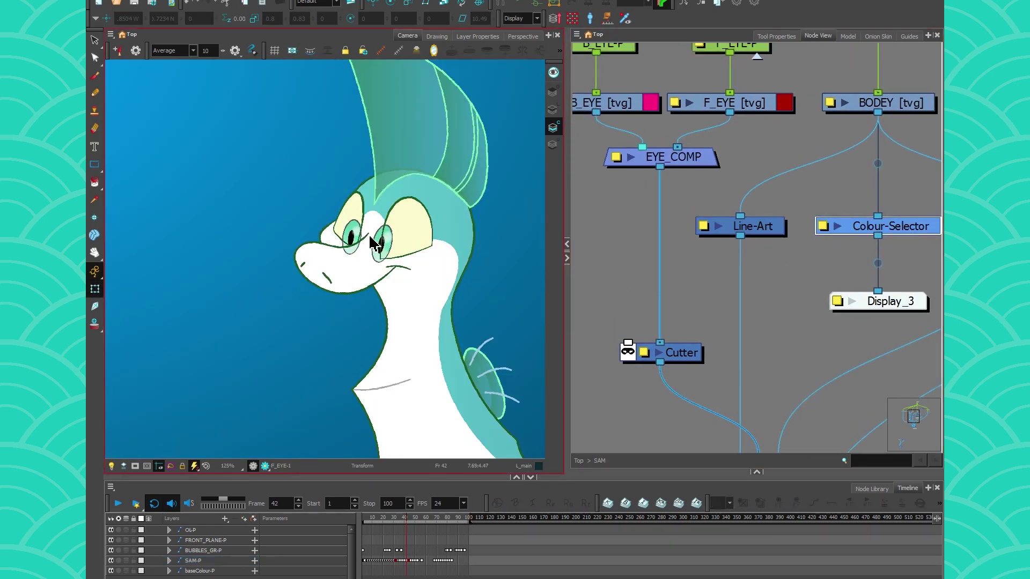
scroll(374, 244, "up", 2)
left_click_drag(683, 354, 657, 223)
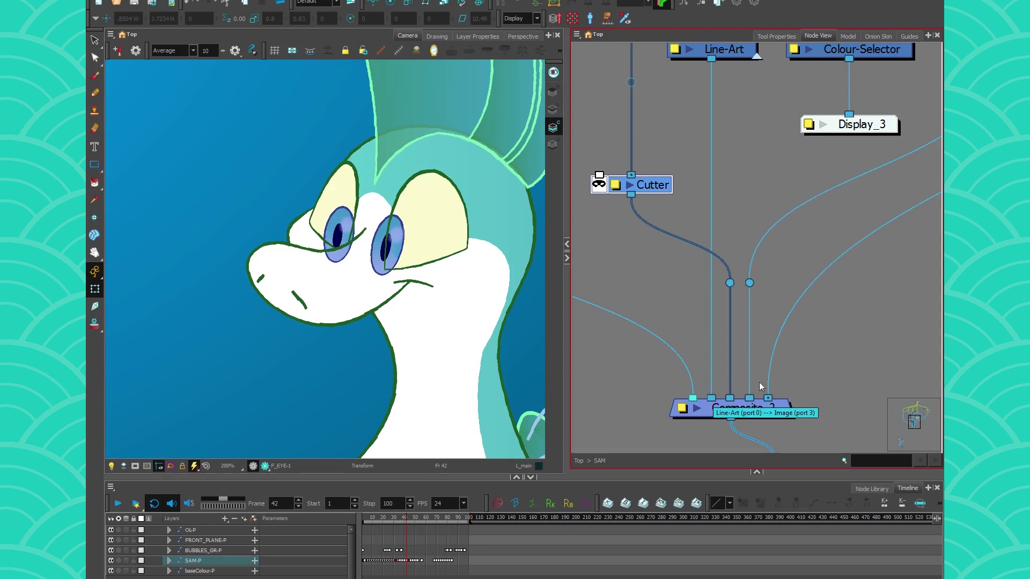
scroll(374, 263, "up", 2)
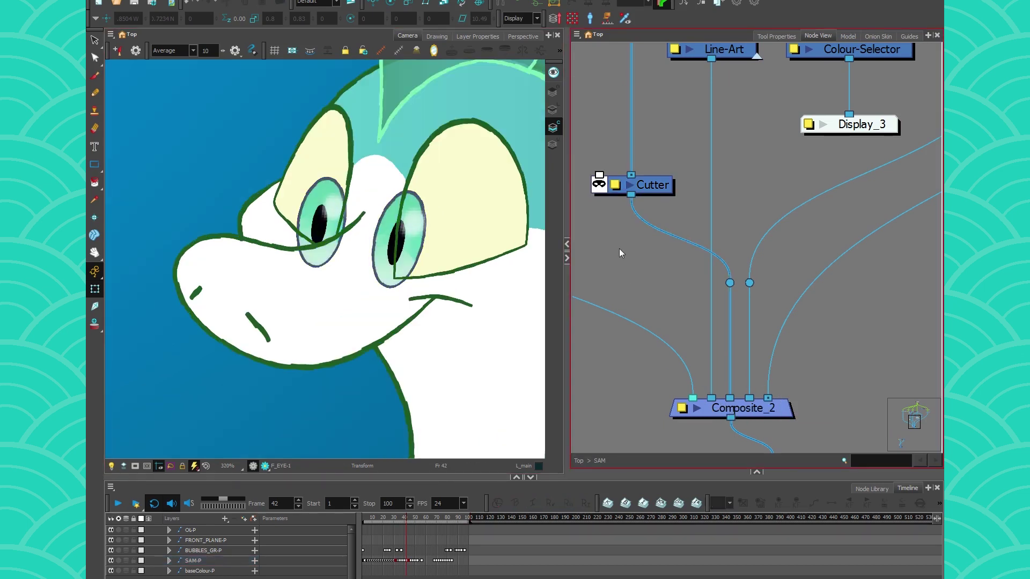
Reconnect Colour-Selector to the Cutter's matte port and check the irises against the eye shapes.
left_click_drag(621, 249, 629, 347)
left_click(858, 152)
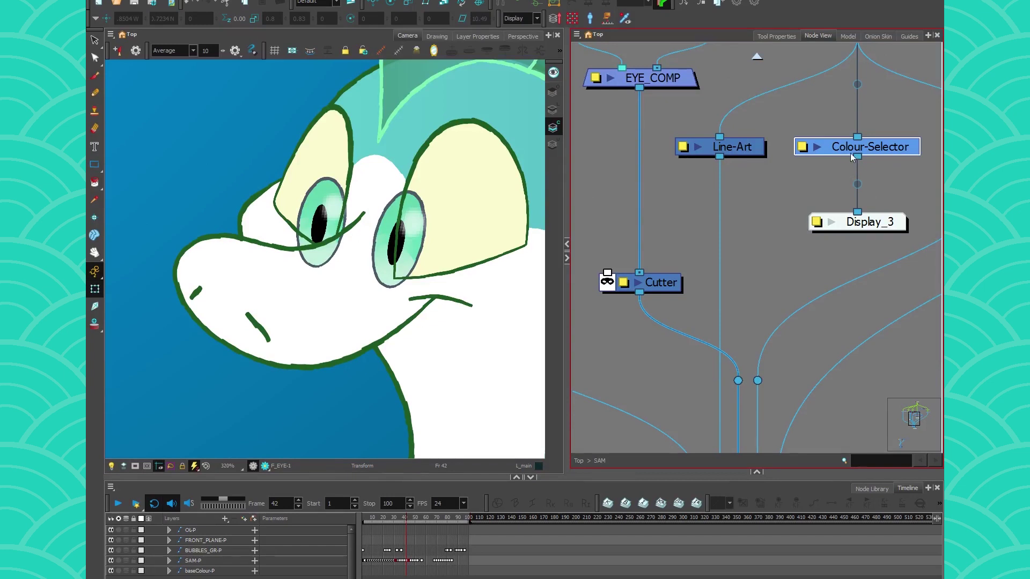
left_click_drag(744, 250, 607, 273)
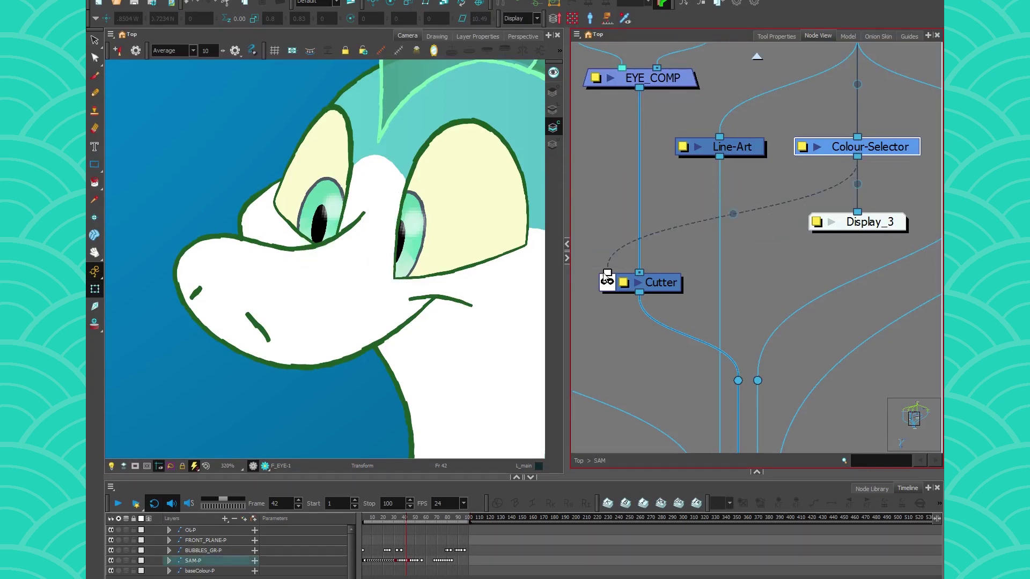
left_click(419, 271)
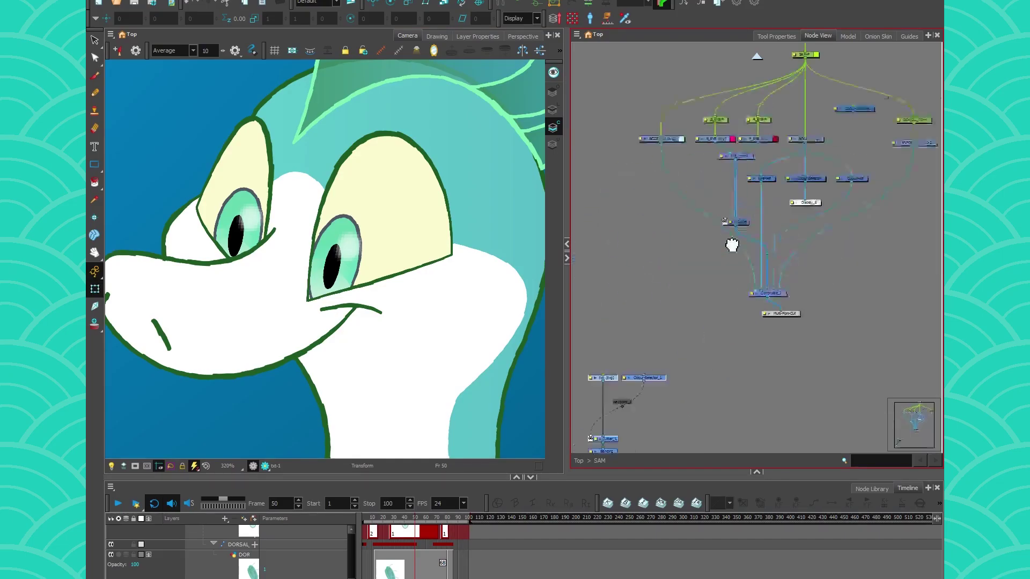
Bring the txt, Colour-Selector_1, Cutter_1, Blending and Transparency nodes up beside the character's main node network.
left_click_drag(696, 327, 672, 287)
left_click_drag(643, 290, 663, 266)
scroll(711, 268, "up", 3)
Connect BODEY to Colour-Selector_1 and review its F body colour and the palettes available to add.
left_click(700, 202)
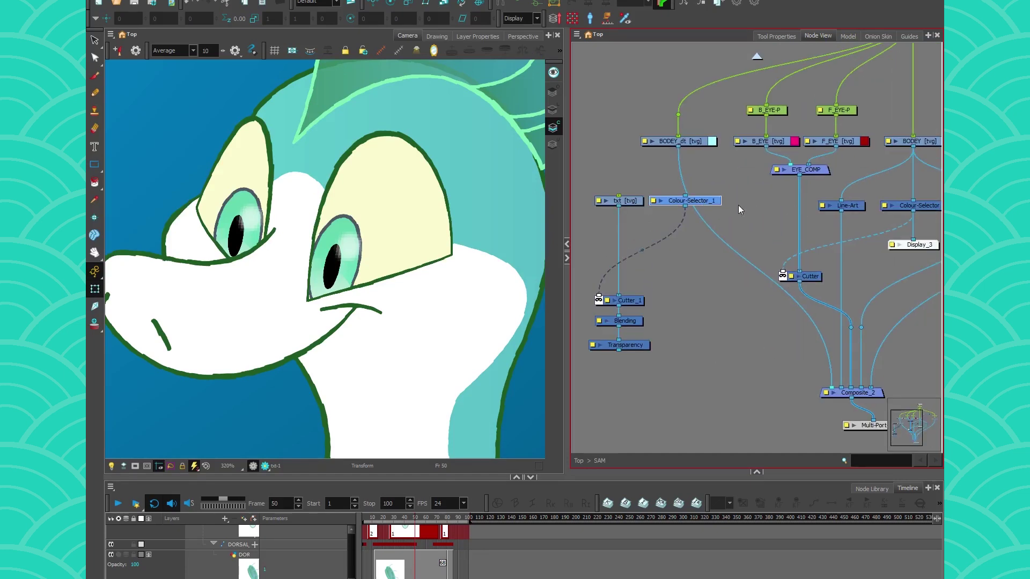
double_click(655, 205)
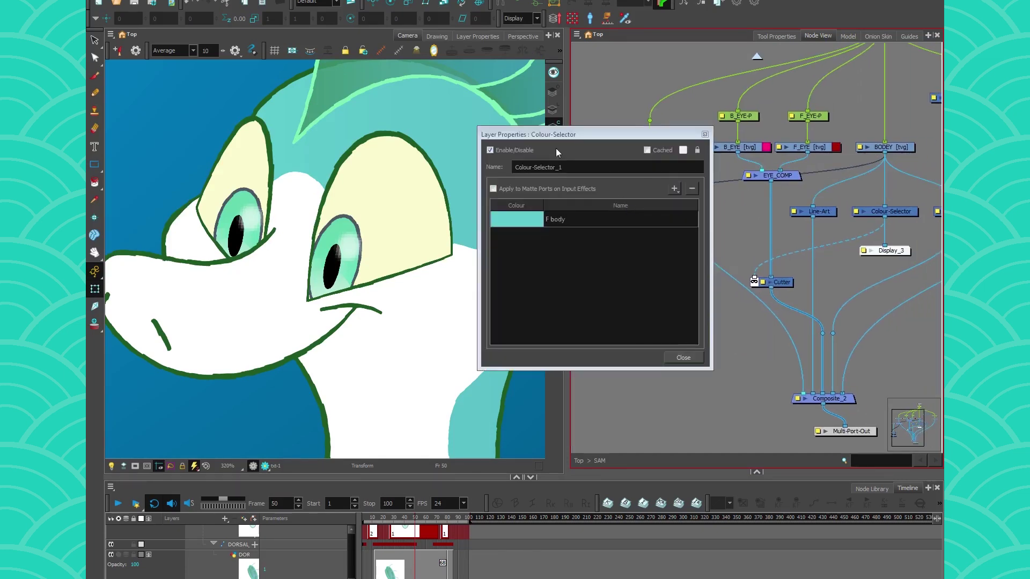
left_click(675, 188)
mouse_move(697, 307)
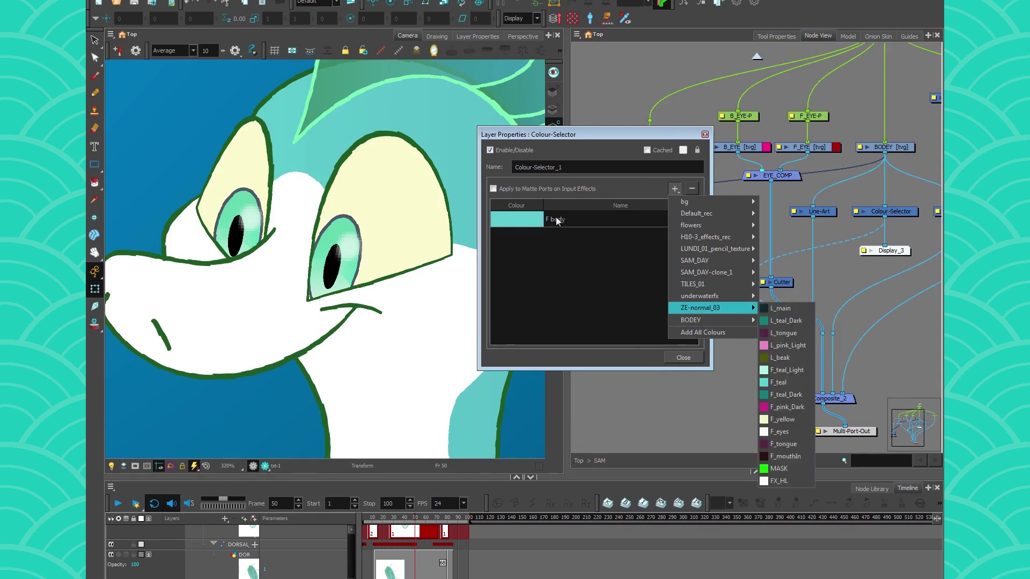
left_click(679, 359)
Connect the Transparency node to Composite_2 to overlay the cut texture on the seahorse's body.
left_click_drag(656, 286, 696, 267)
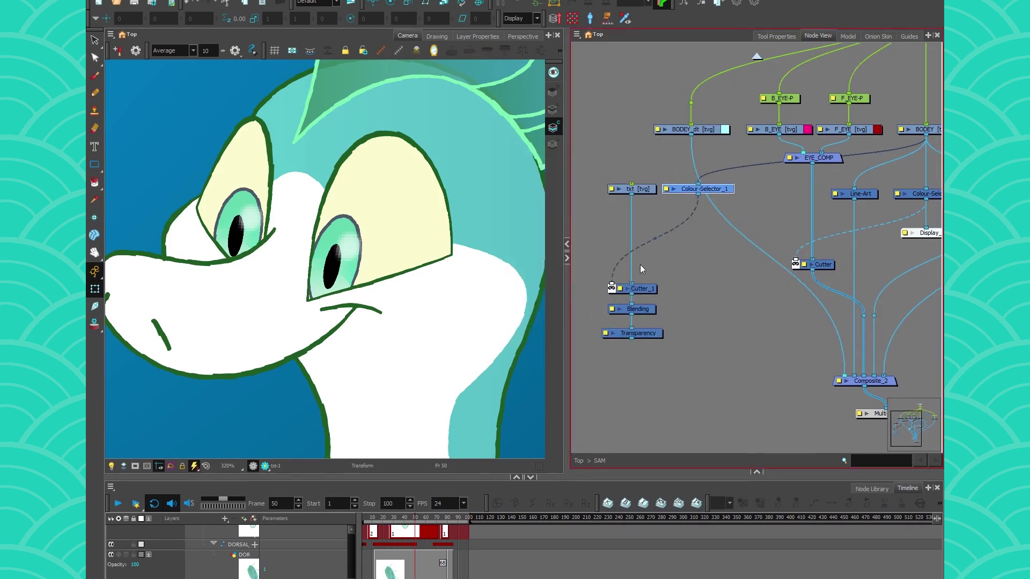
left_click_drag(632, 339, 863, 381)
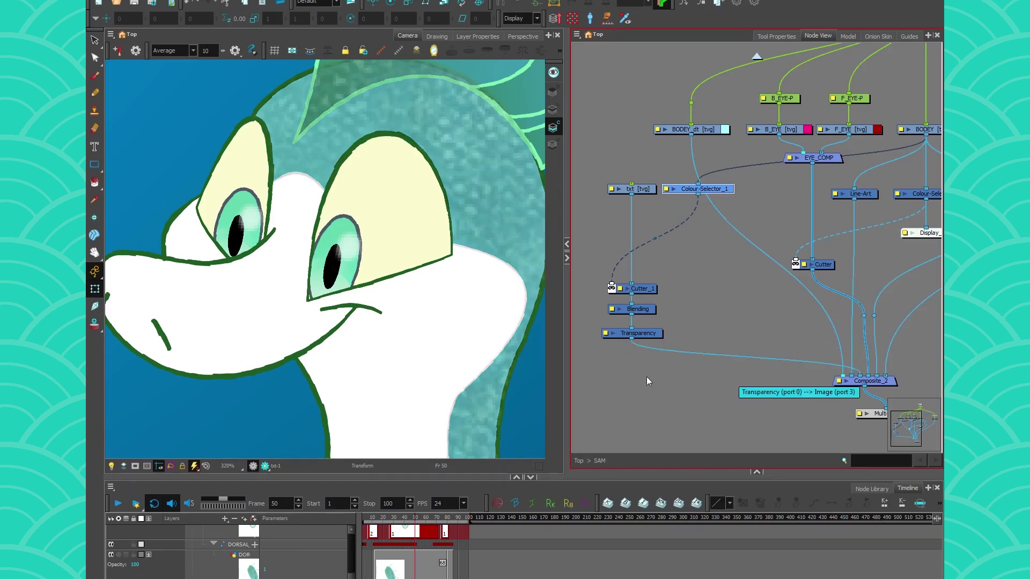
scroll(333, 236, "down", 5)
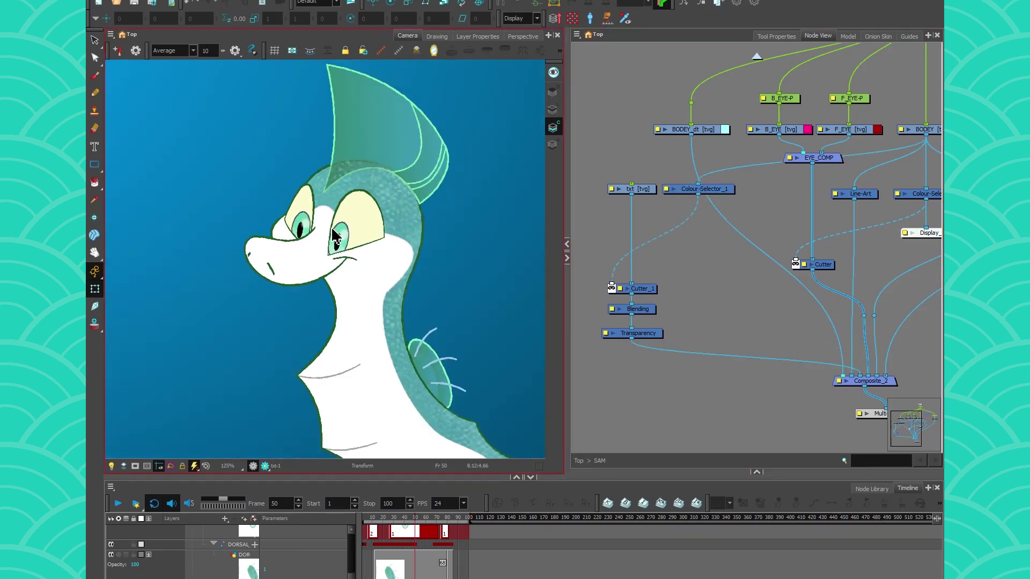
Paste a Display node below Colour-Selector_1 and connect the selector's output to it.
scroll(334, 236, "down", 1)
left_click_drag(349, 359, 319, 309)
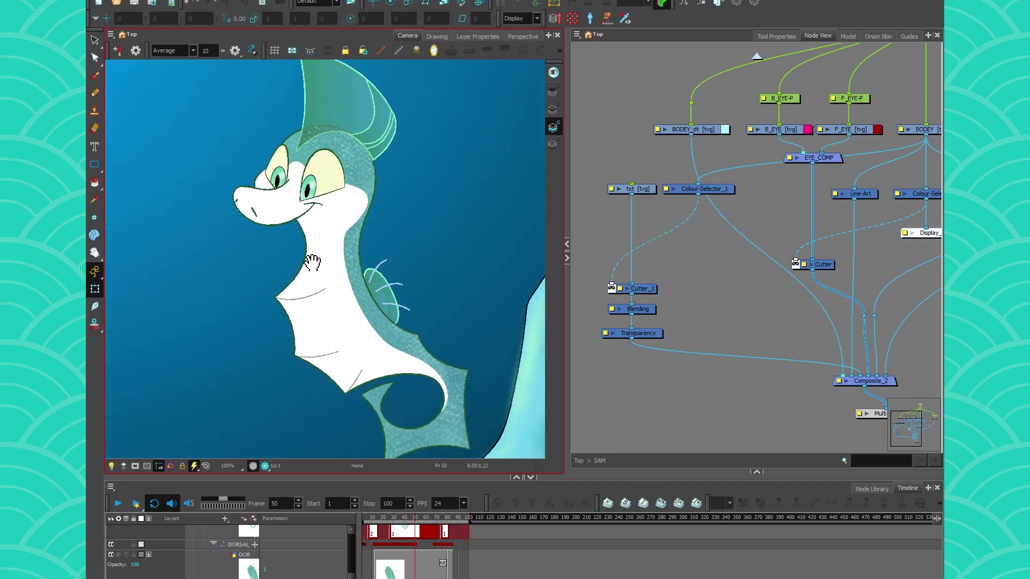
left_click_drag(611, 193, 590, 195)
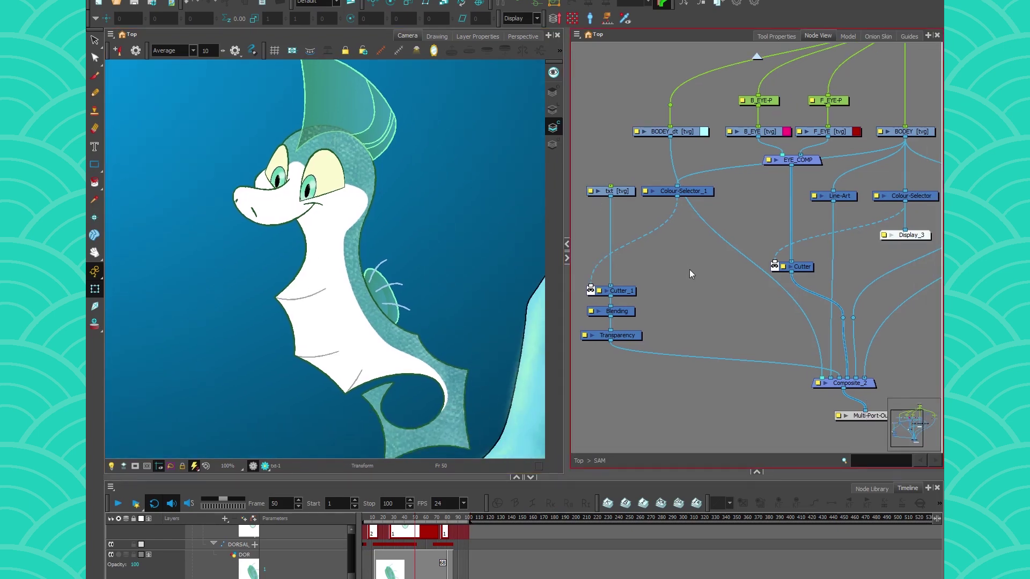
key("ctrl+v")
left_click_drag(677, 197, 710, 255)
Inspect the body colour isolated by Colour-Selector_1 through Display_4, and return to the full Display view.
left_click(519, 19)
left_click(515, 57)
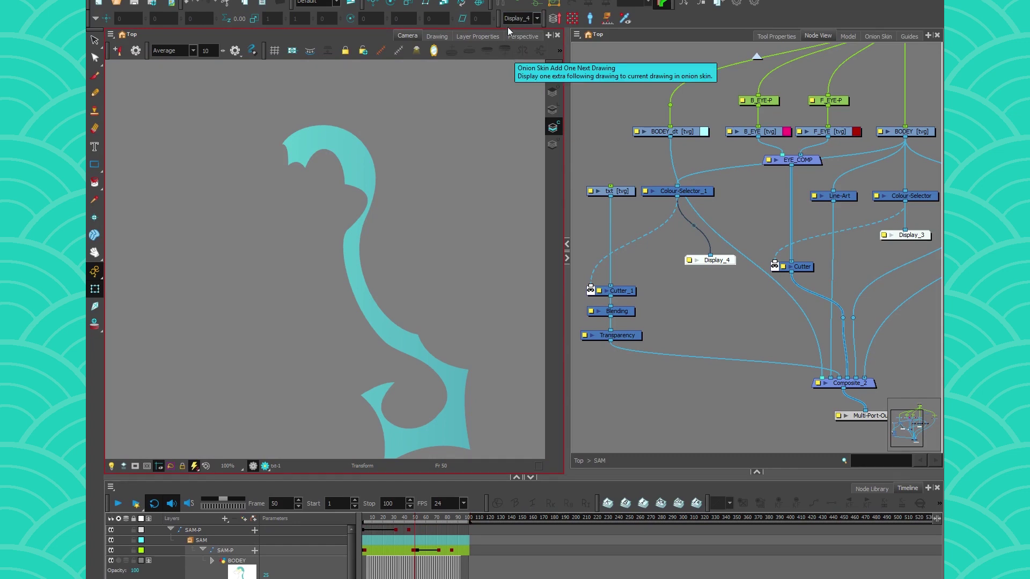
left_click(510, 19)
left_click(511, 36)
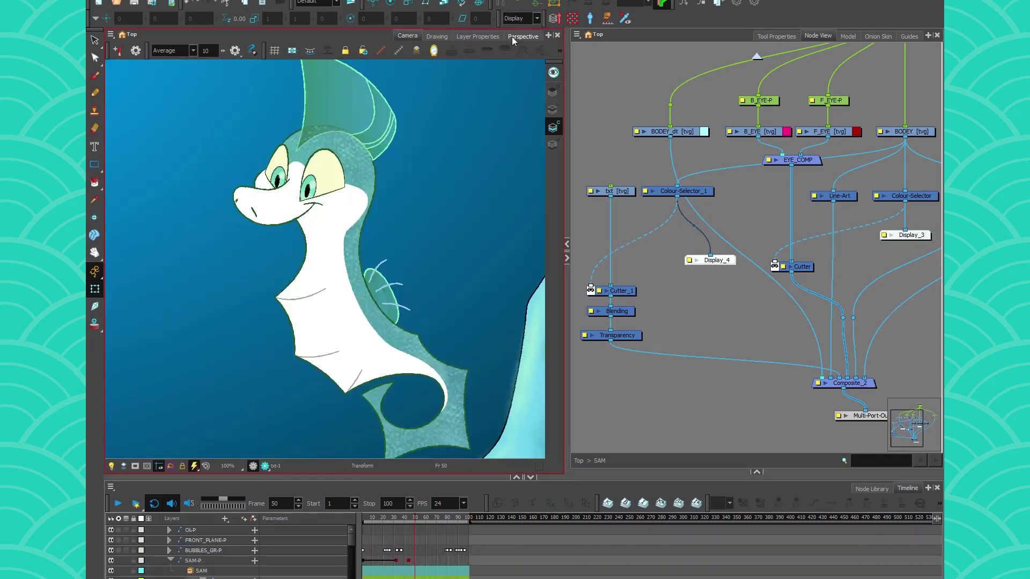
Rig the txt texture with four deformation points: two across the head, one on the mid-back and one in the tail.
left_click(648, 411)
left_click(265, 466)
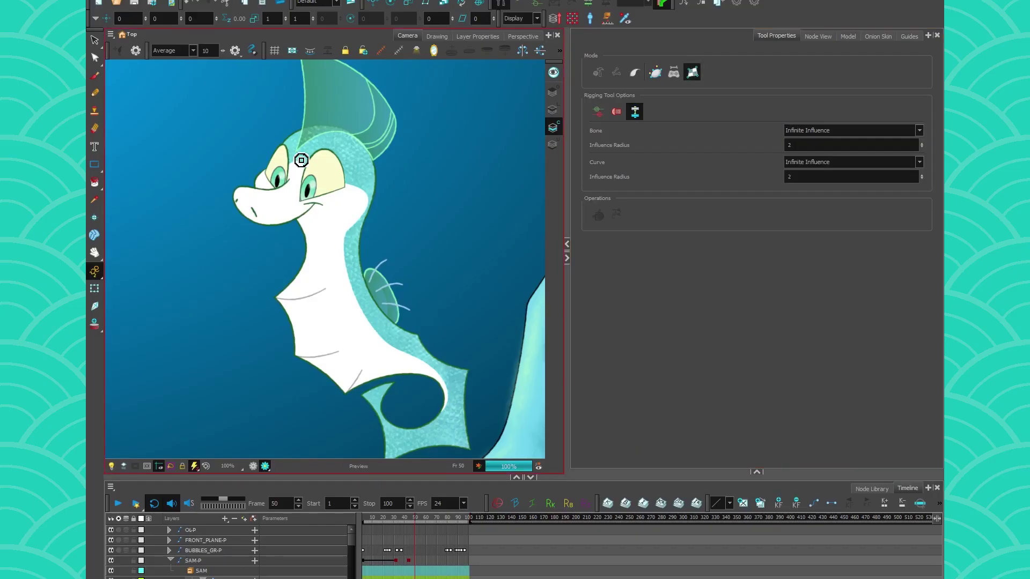
left_click(298, 155)
left_click(356, 152)
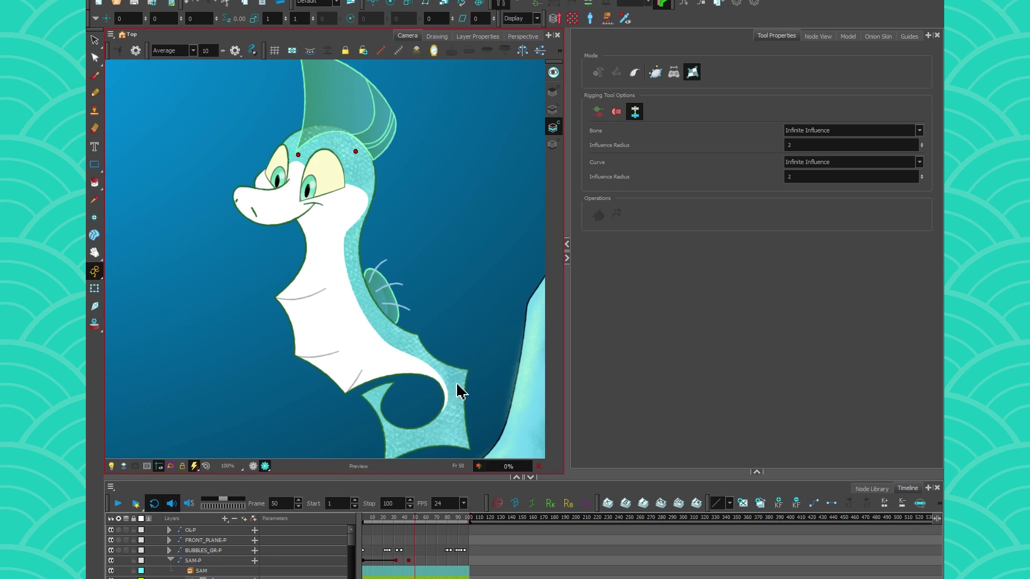
left_click(358, 292)
left_click(397, 444)
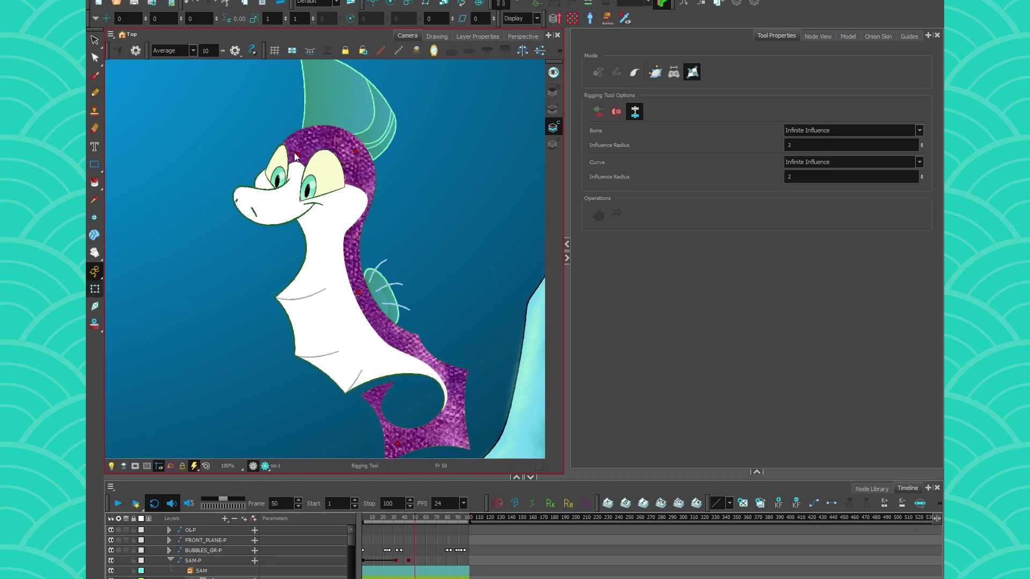
key("shift+t")
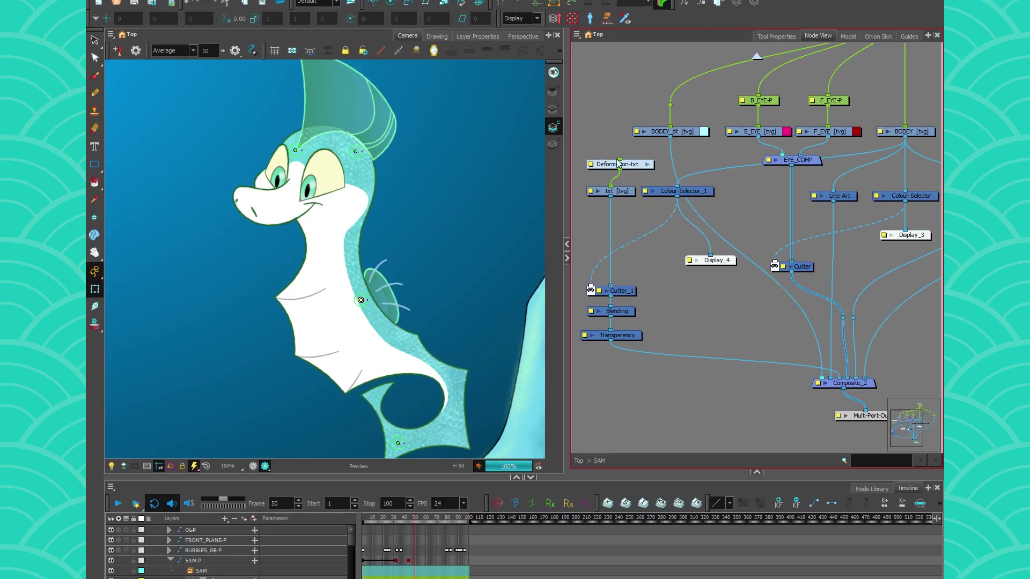
Delete the Deformation-txt node above the txt drawing.
left_click(617, 165)
key("Delete")
Detach the txt, Colour-Selector_1, Cutter_1, Blending and Transparency nodes from the character's network, and delete the leftover Display_4 node.
left_click_drag(598, 149, 649, 368)
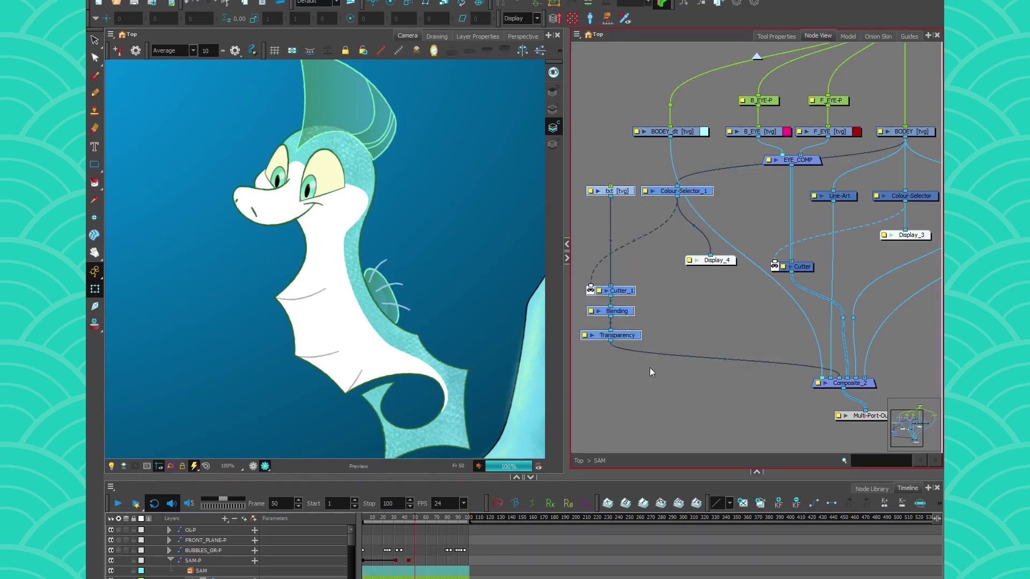
left_click_drag(682, 188, 596, 234)
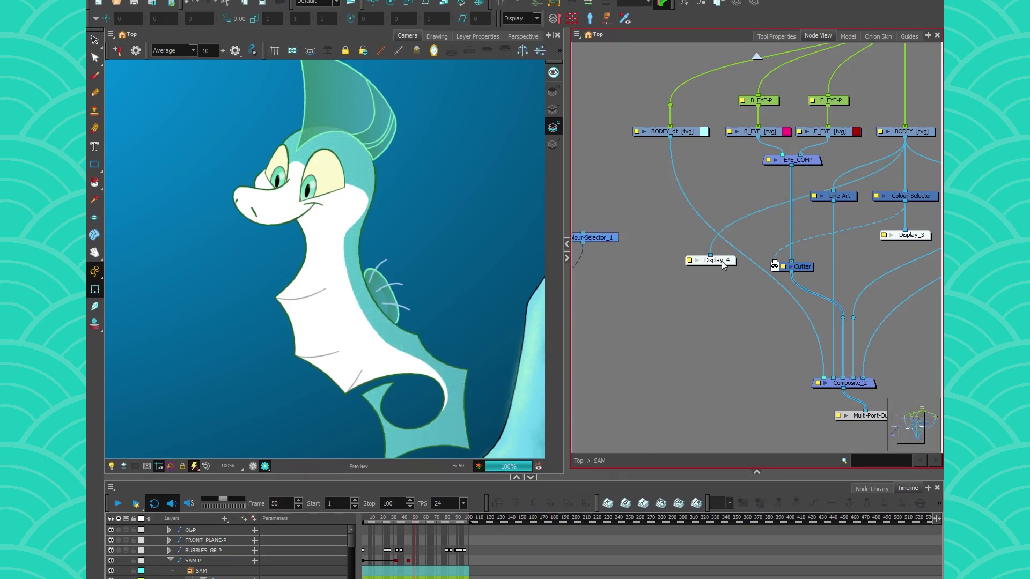
key("Delete")
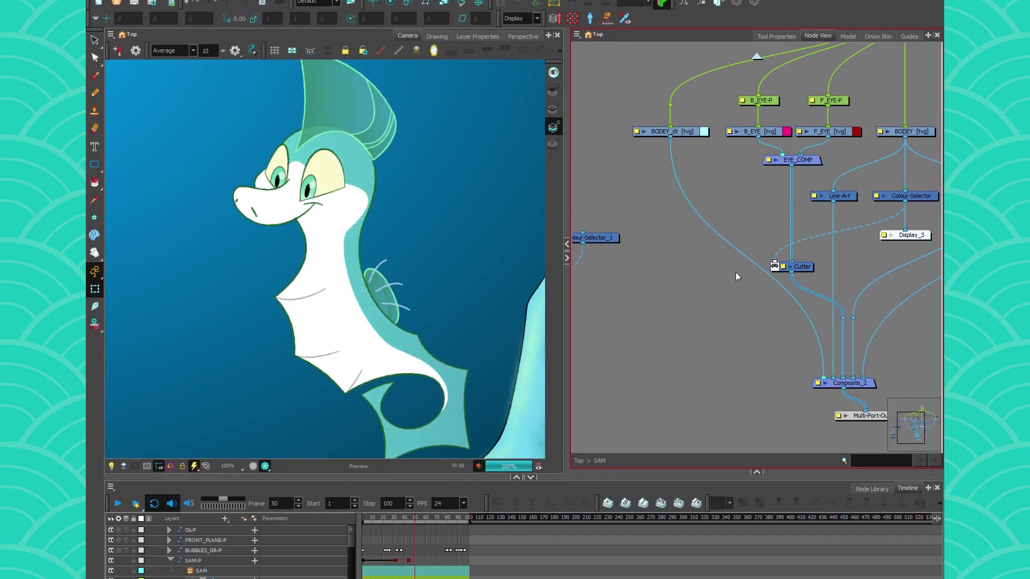